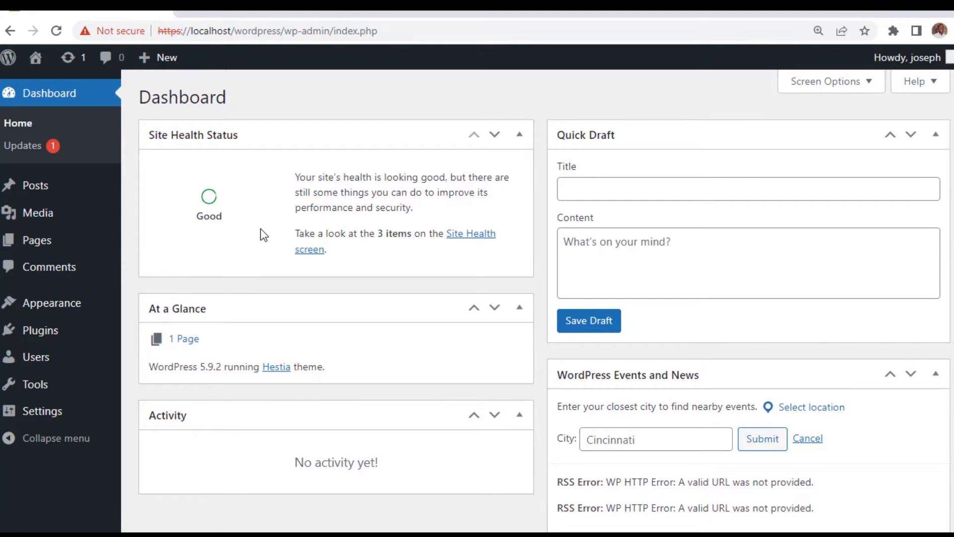
Open the media library, look through the existing files, and switch the library to grid view.
mouse_move(43, 224)
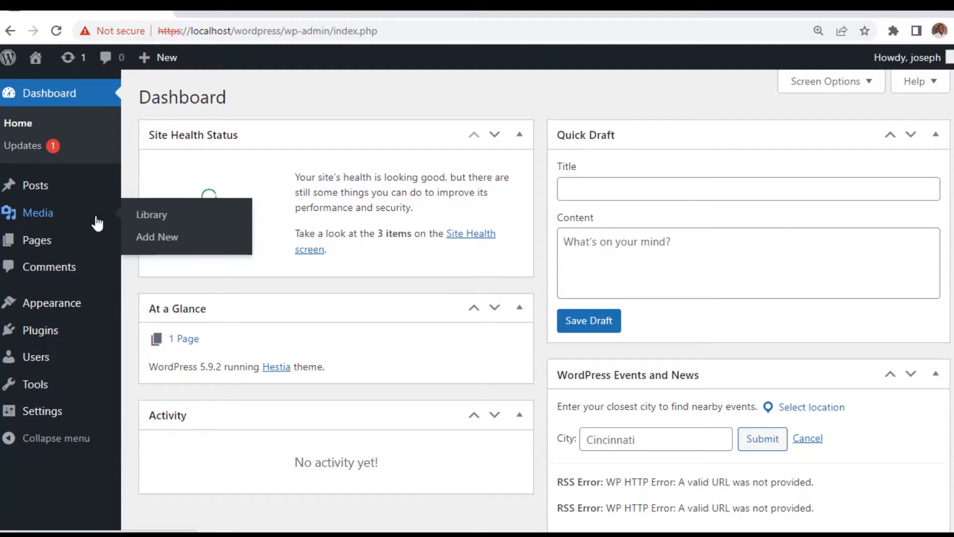
left_click(162, 219)
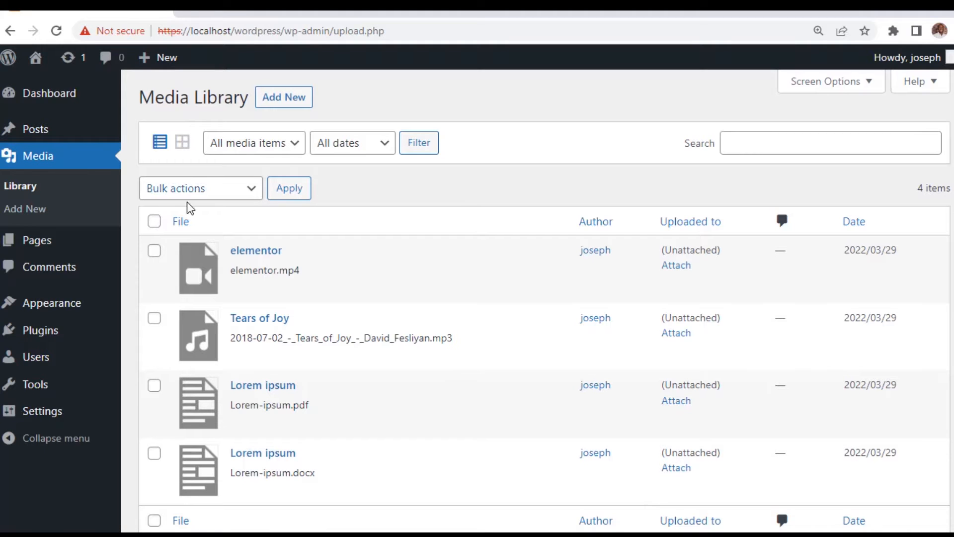
scroll(315, 249, "down", 2)
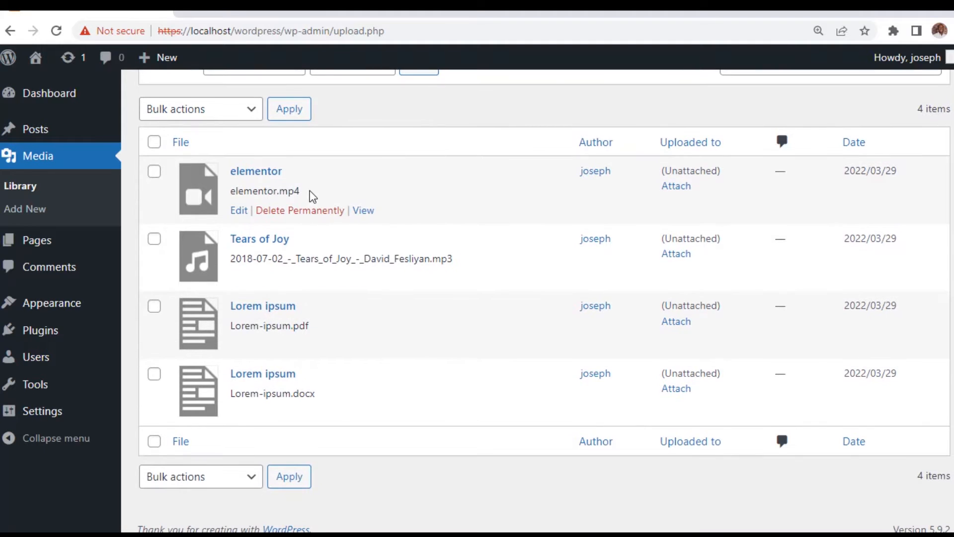
scroll(240, 357, "up", 2)
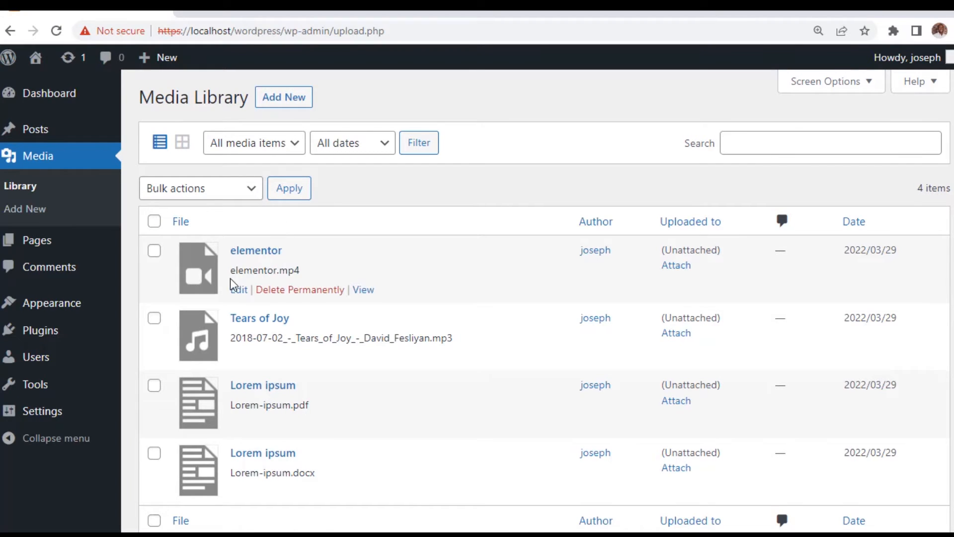
scroll(227, 343, "down", 2)
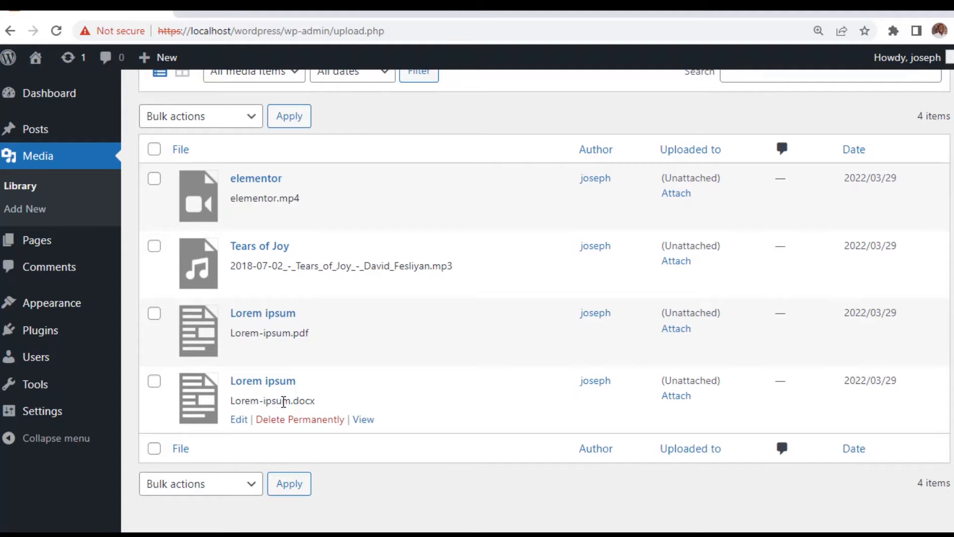
scroll(284, 371, "up", 2)
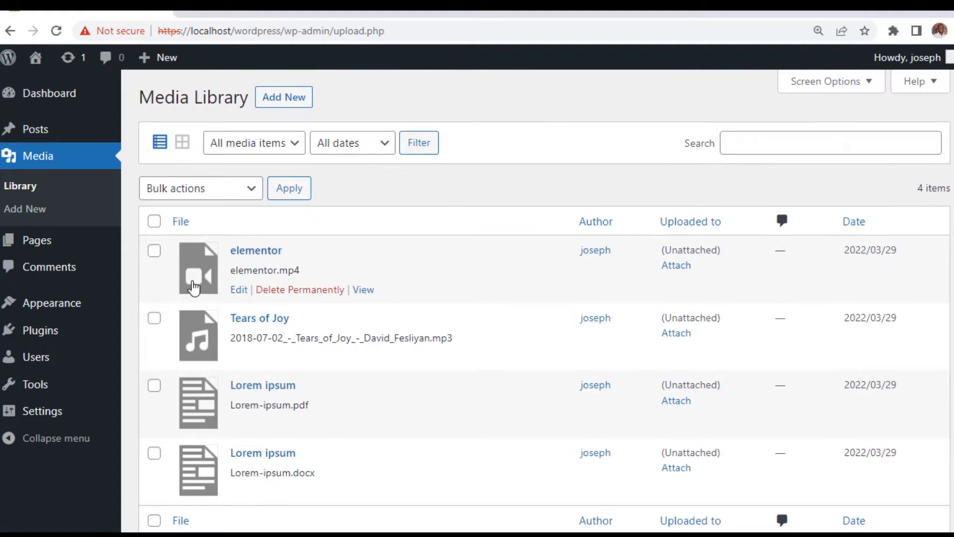
left_click(184, 143)
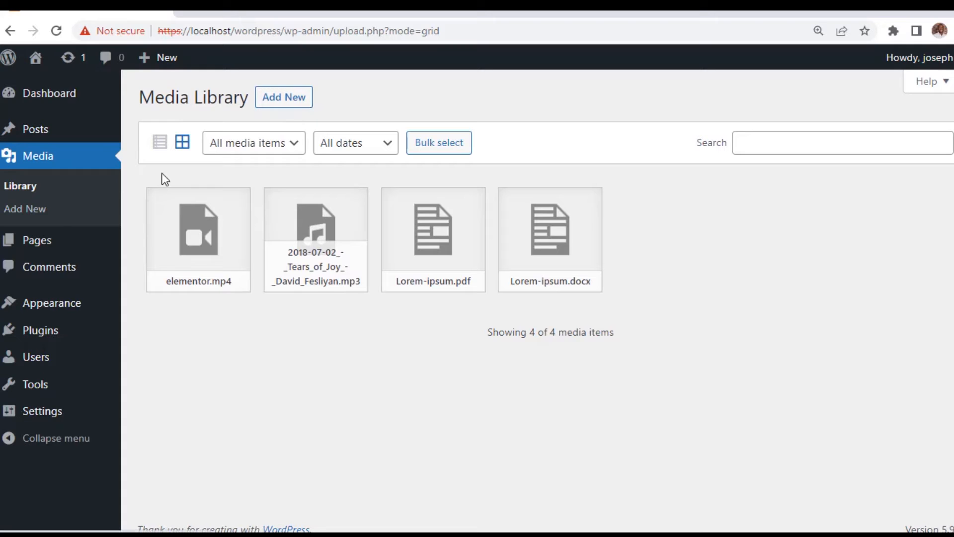
Start a new media upload and browse to the teach.com folder in Documents.
left_click(59, 211)
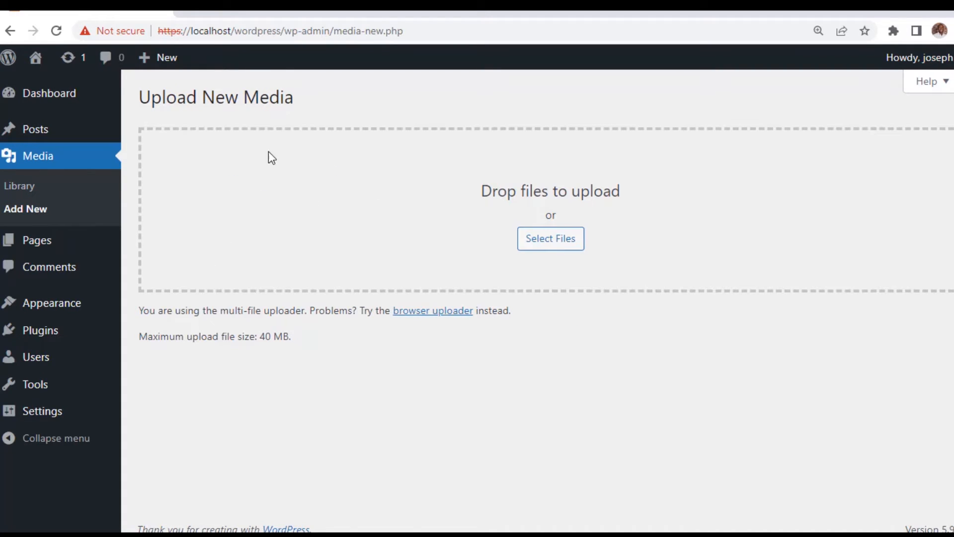
left_click(524, 249)
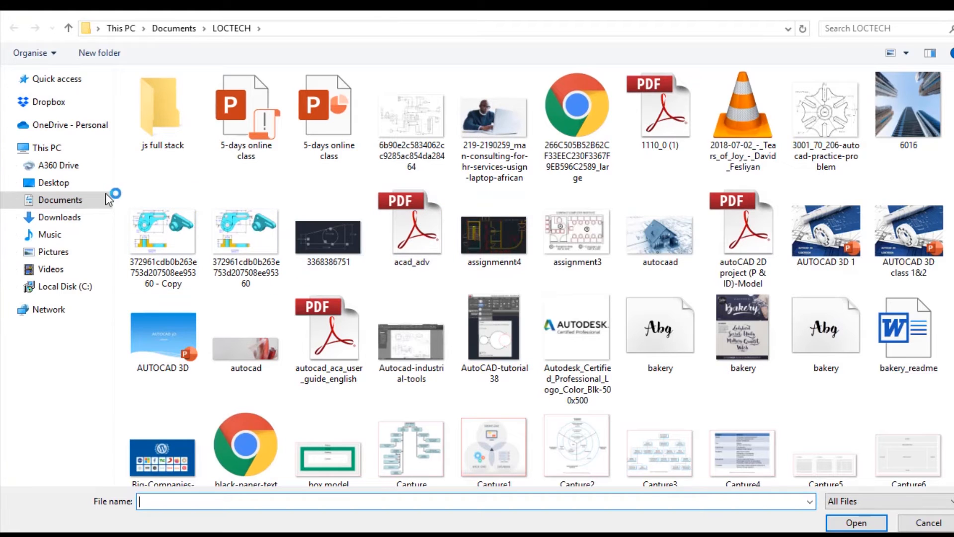
left_click(78, 203)
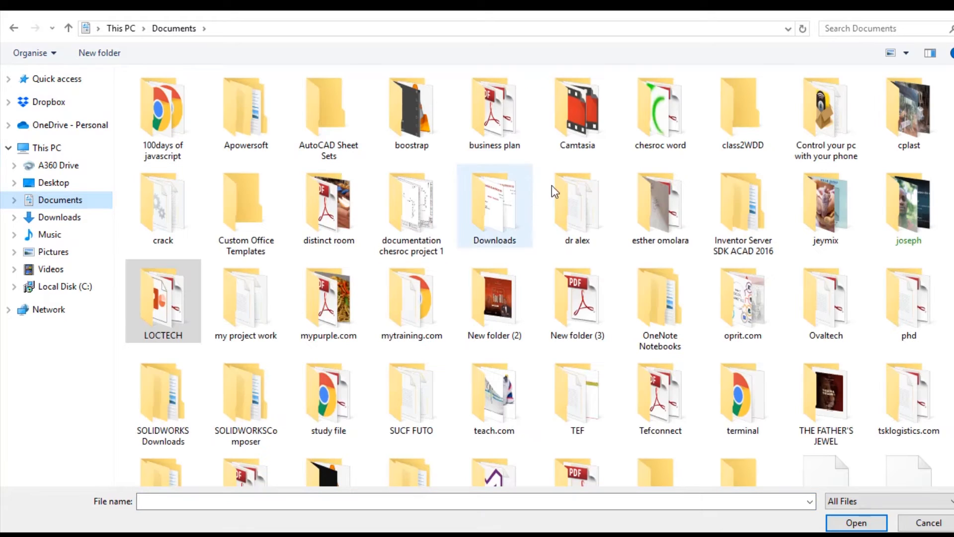
scroll(696, 308, "down", 5)
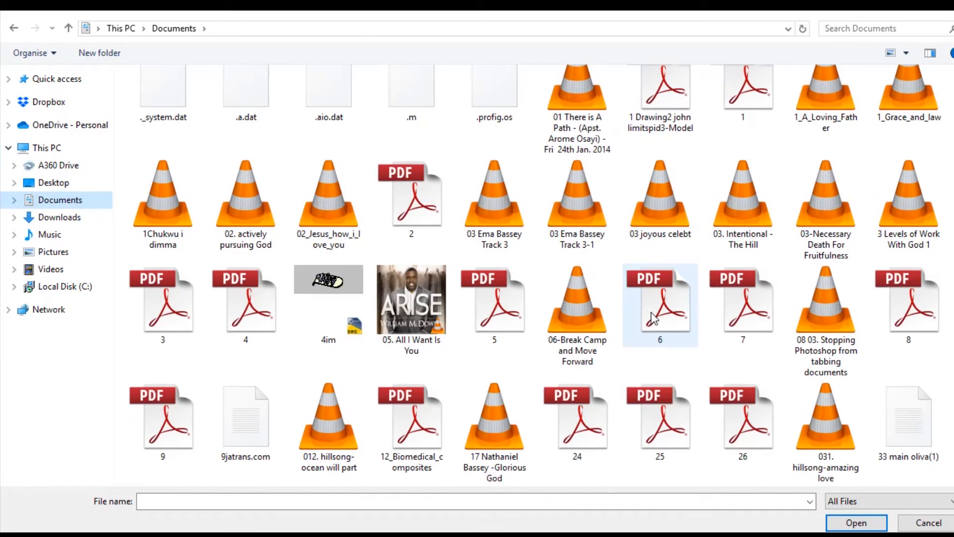
scroll(651, 312, "up", 5)
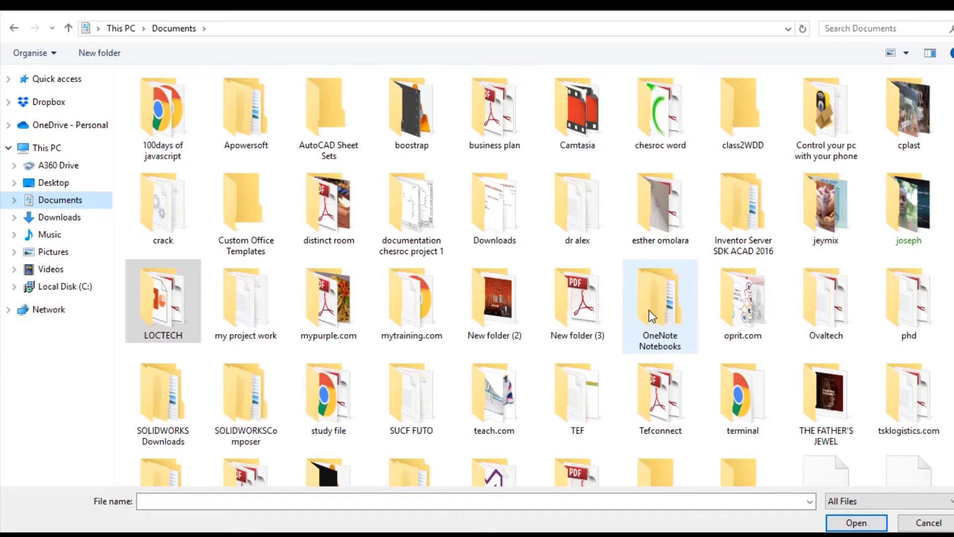
left_click(487, 397)
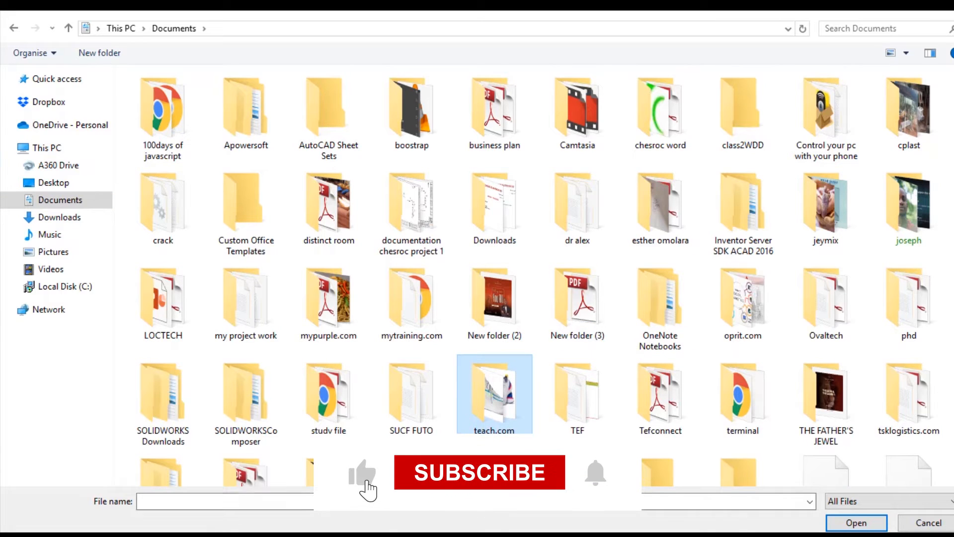
left_click(856, 523)
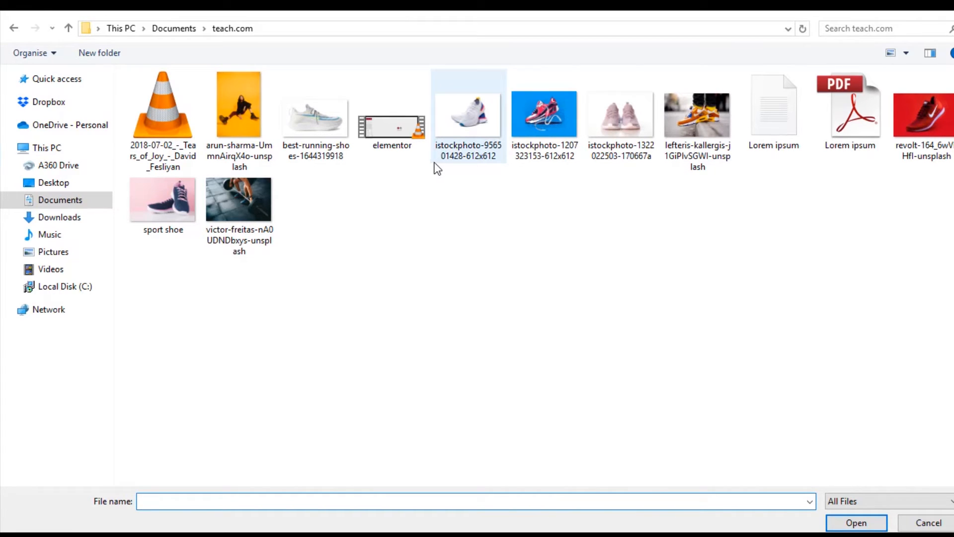
left_click(253, 138)
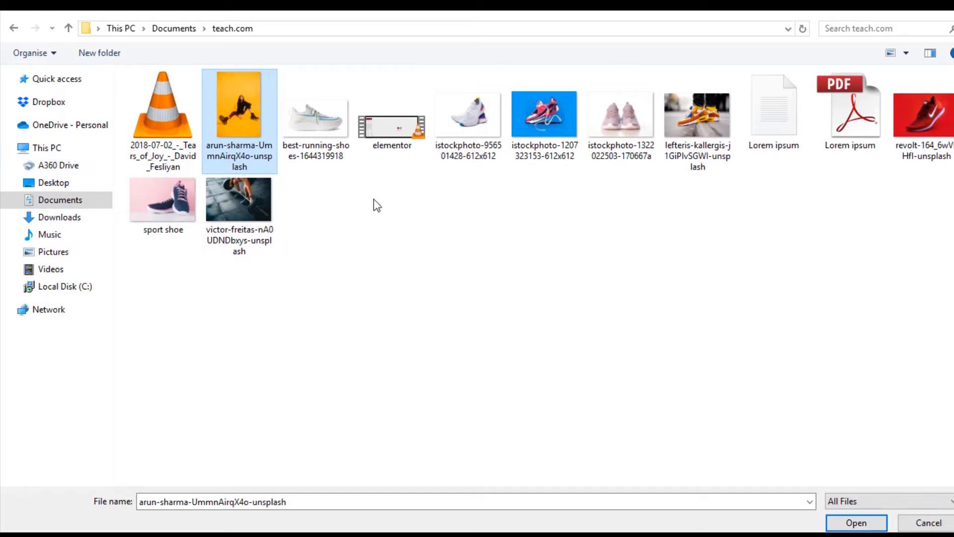
left_click(327, 139, "ctrl")
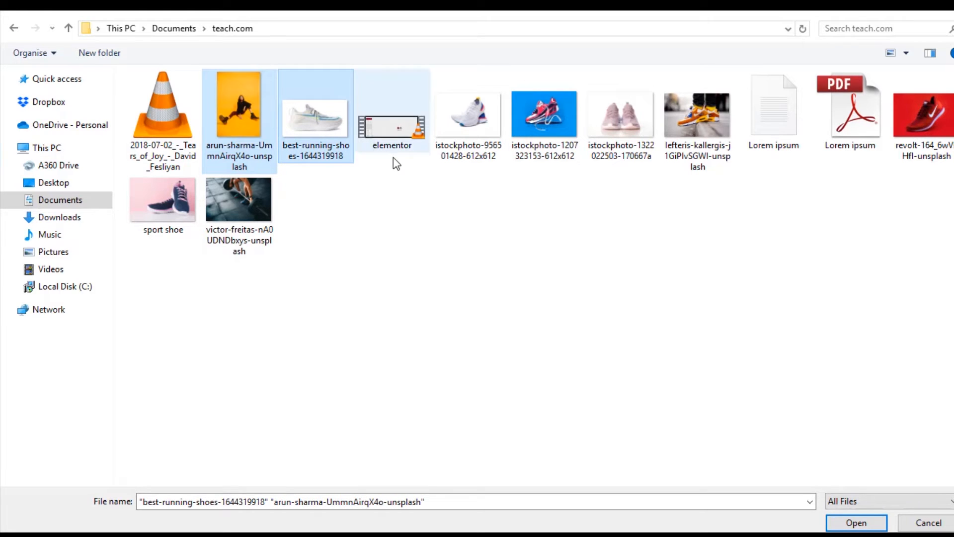
left_click(469, 144, "ctrl")
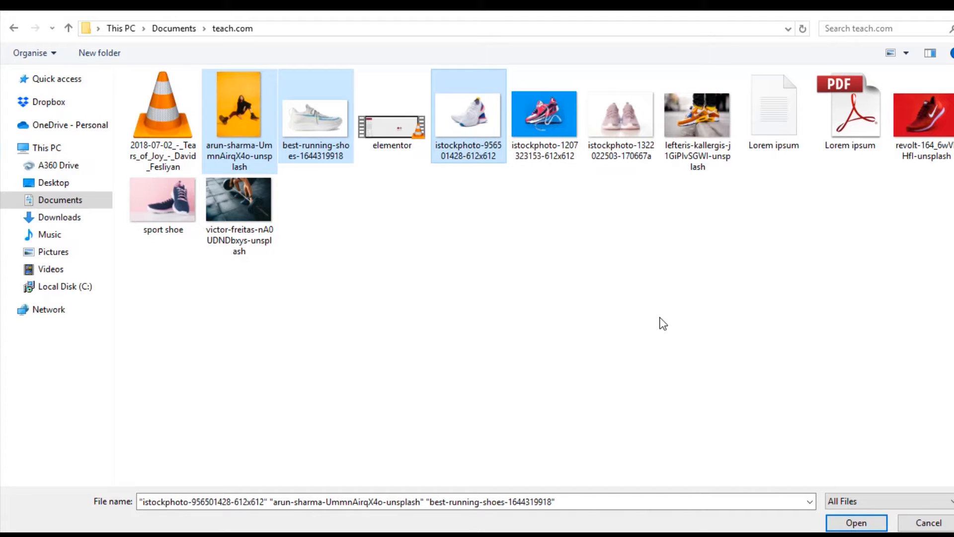
left_click(837, 519)
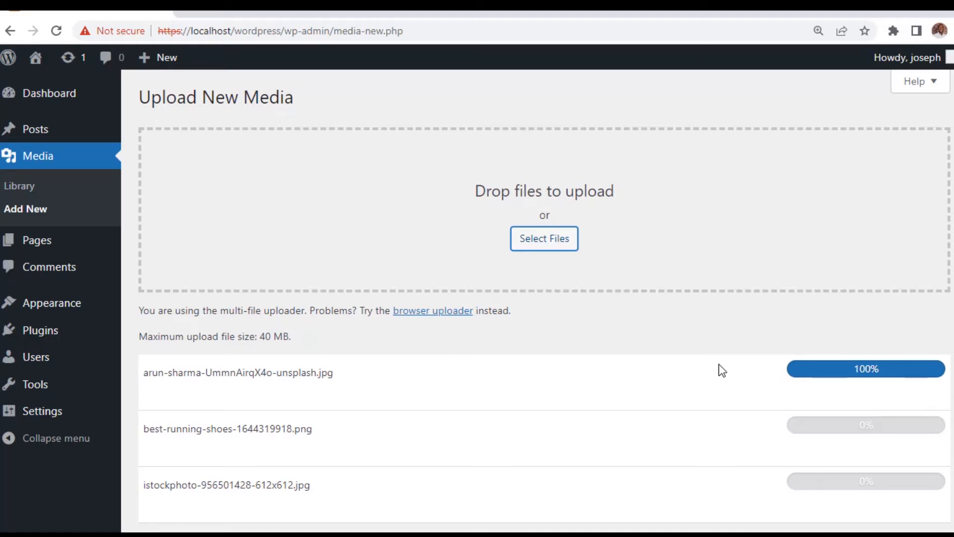
scroll(719, 365, "down", 1)
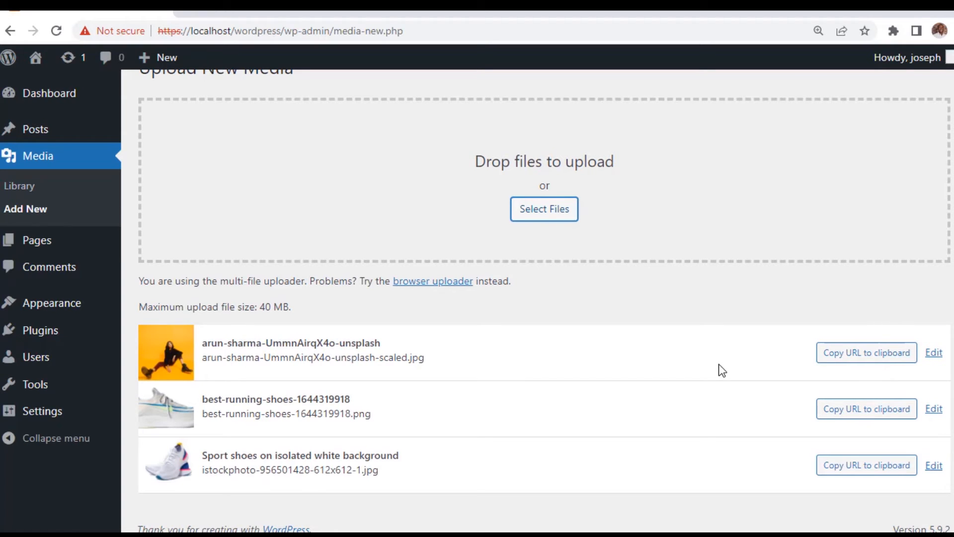
scroll(720, 364, "up", 1)
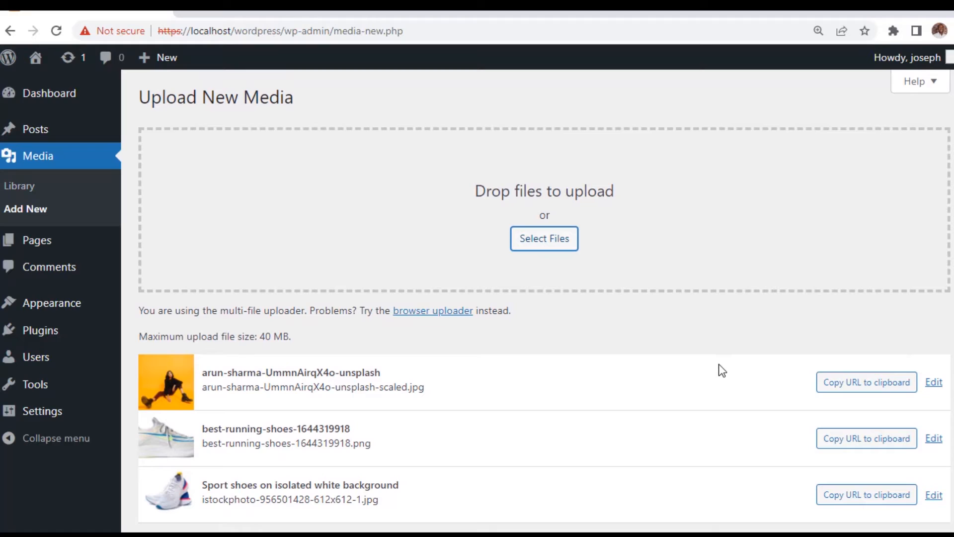
Return to the media library, switch it to list view, and review the uploaded images alongside the older files.
left_click(22, 187)
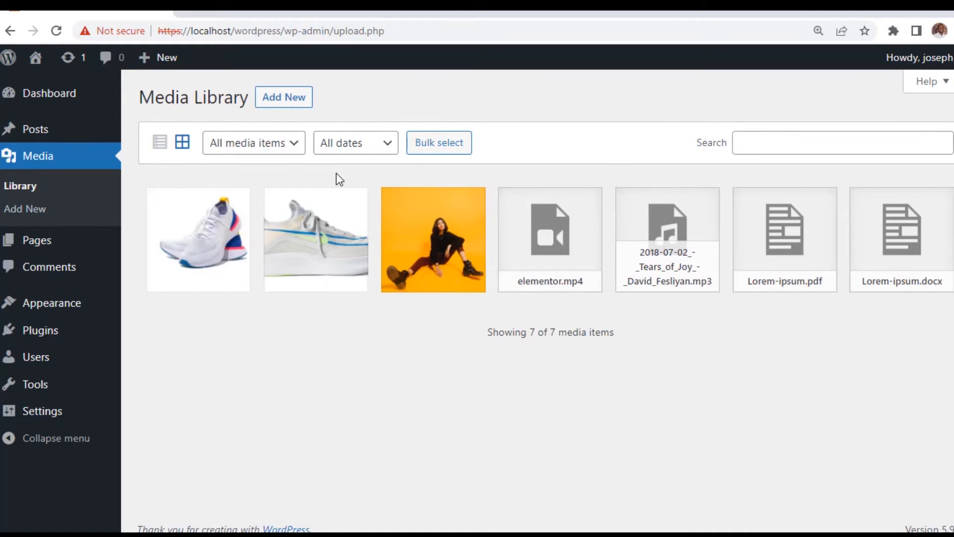
left_click(158, 145)
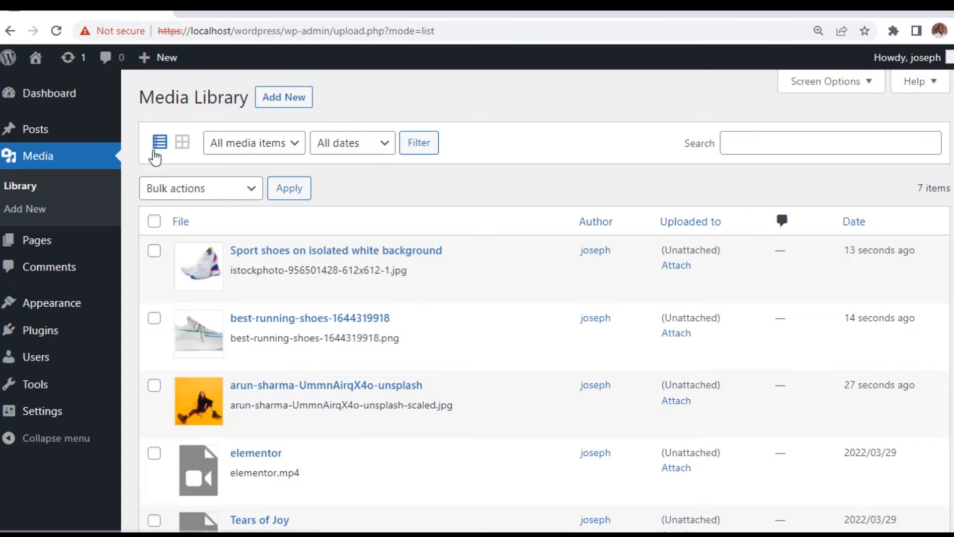
scroll(299, 260, "down", 5)
scroll(301, 261, "up", 5)
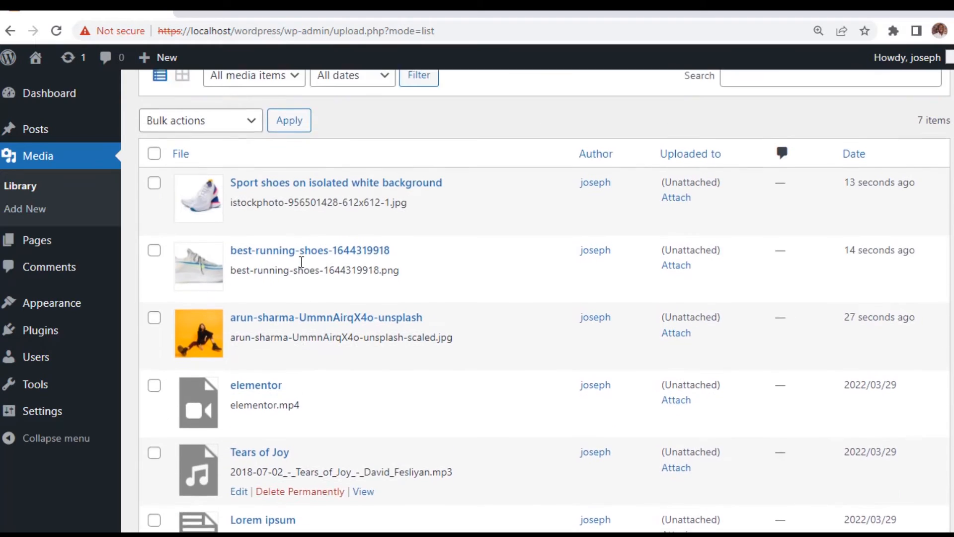
scroll(290, 278, "down", 3)
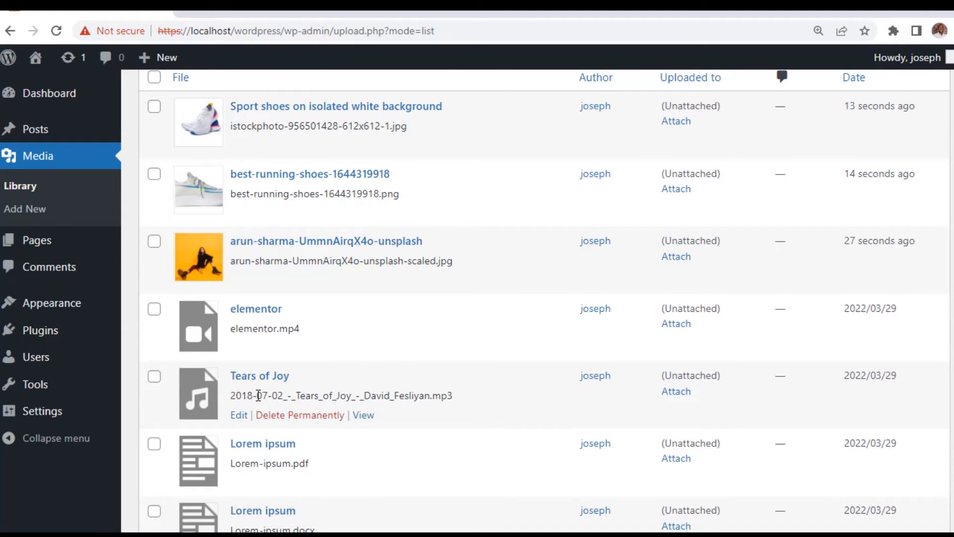
scroll(252, 391, "up", 3)
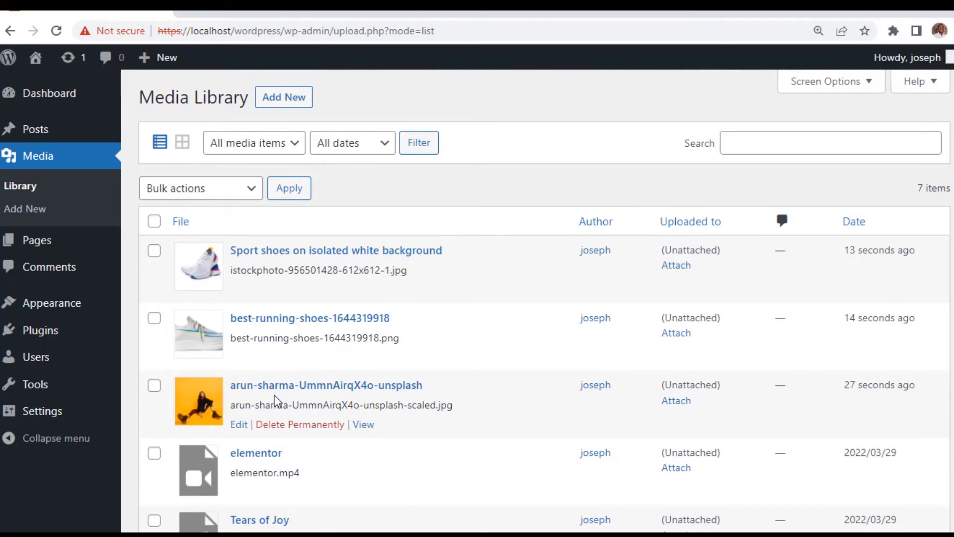
scroll(286, 256, "down", 3)
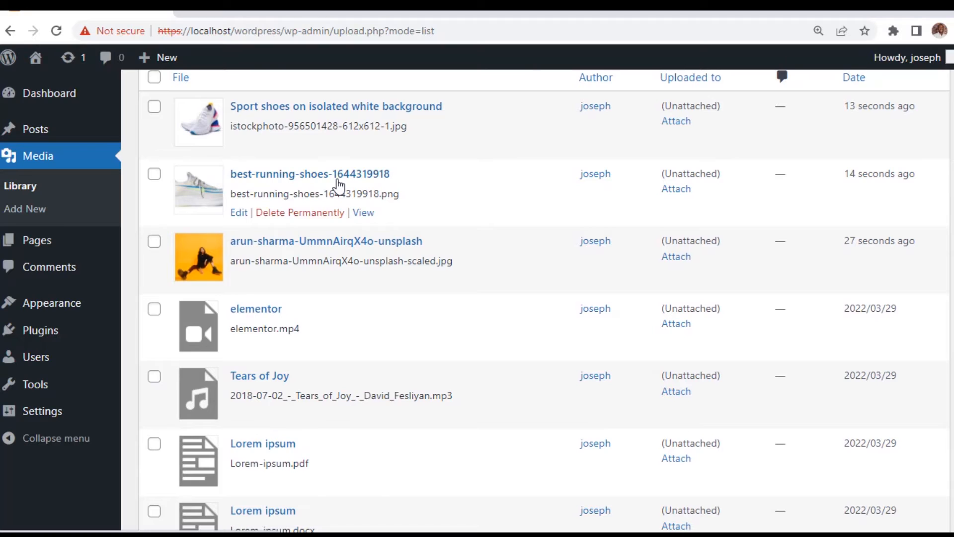
scroll(338, 198, "up", 2)
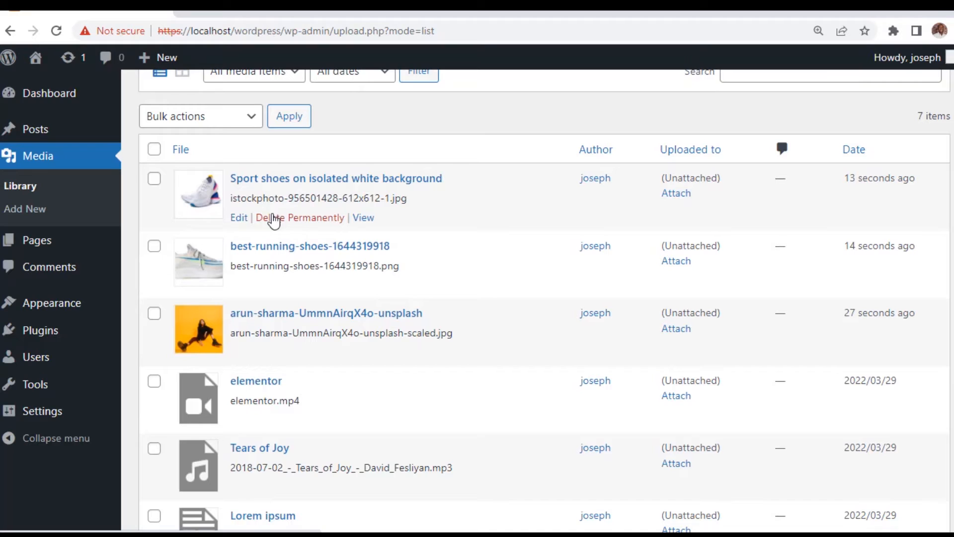
Open the "Sport shoes on isolated white background" image for editing and examine its text fields, file details and save options.
left_click(239, 220)
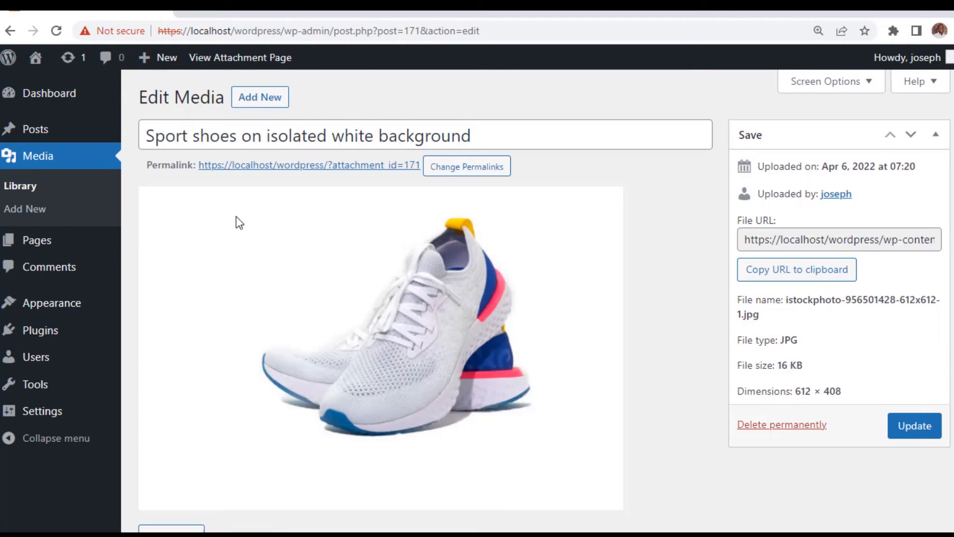
scroll(238, 223, "down", 4)
scroll(237, 222, "down", 2)
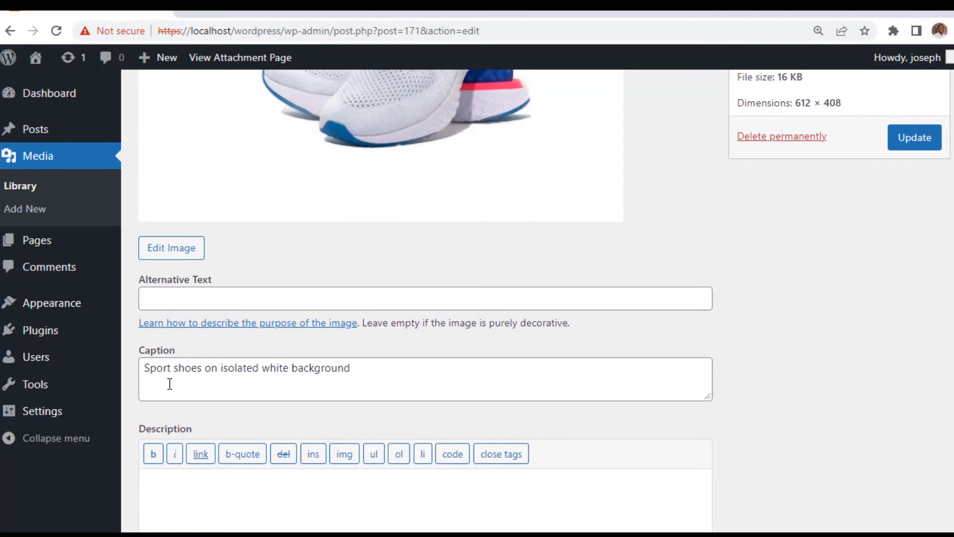
scroll(169, 384, "up", 6)
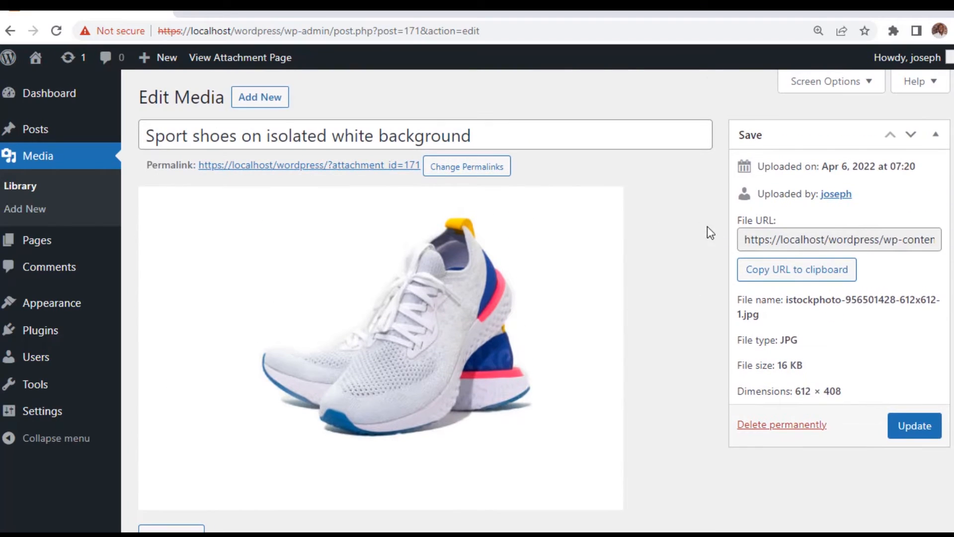
scroll(745, 283, "down", 2)
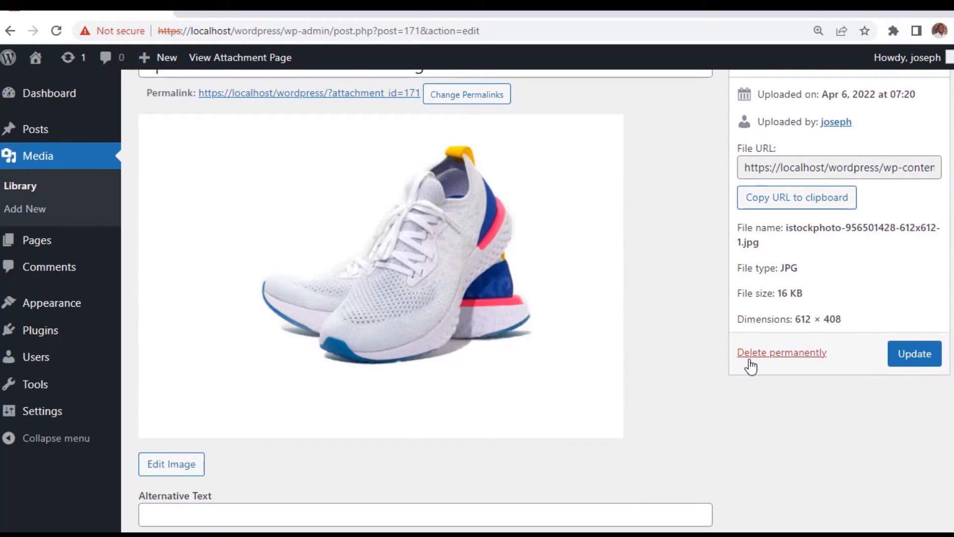
scroll(751, 366, "up", 2)
Copy "Sport shoes" from the image's caption into its alternative text.
scroll(750, 358, "down", 7)
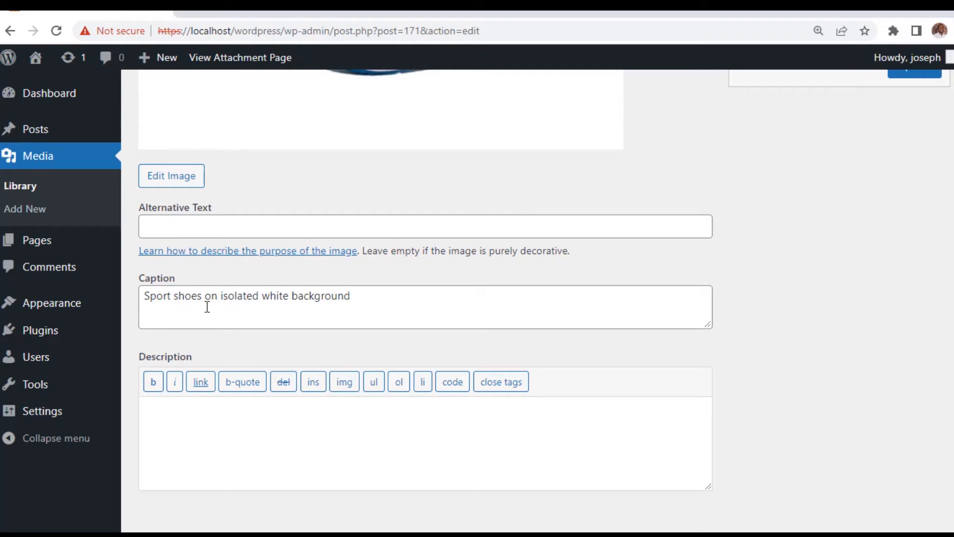
left_click_drag(207, 301, 127, 296)
key("ctrl+c")
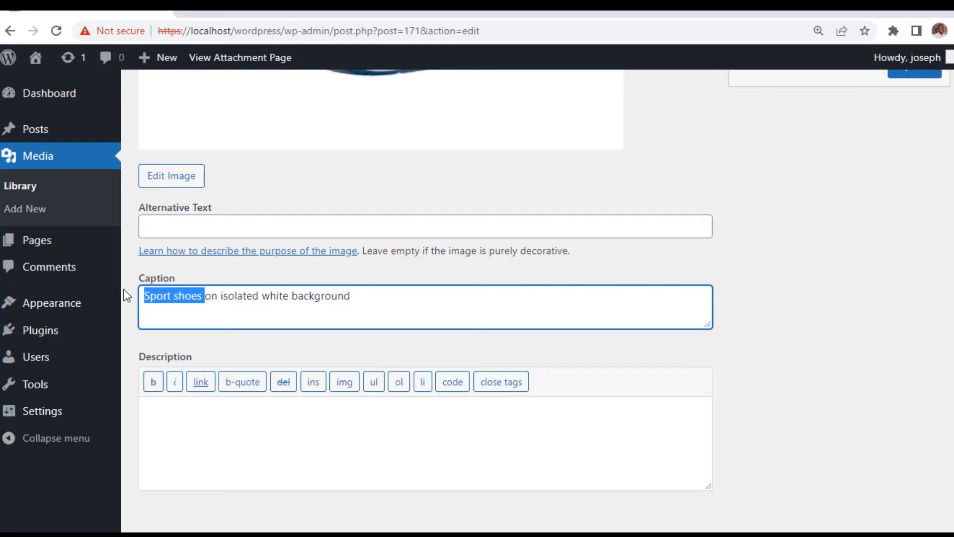
left_click(281, 234)
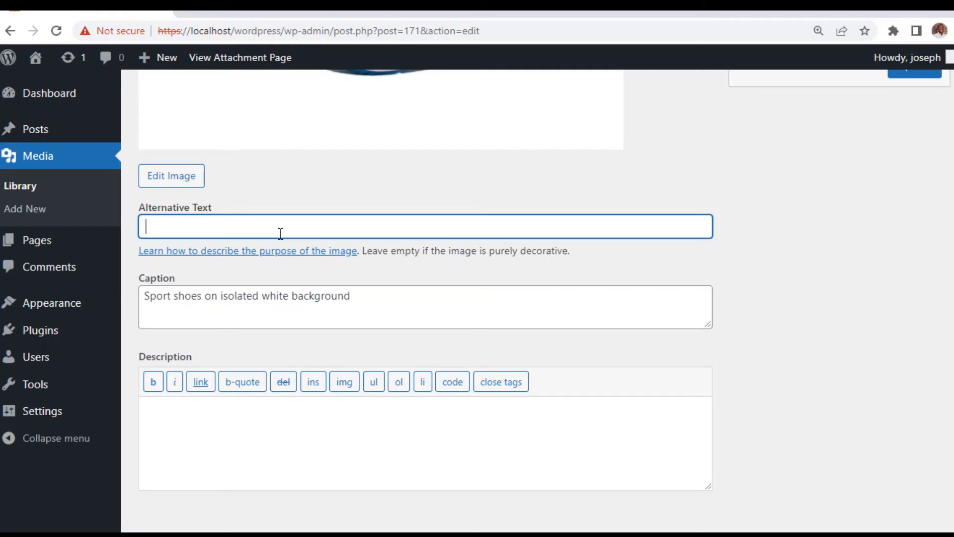
key("ctrl+v")
scroll(279, 232, "up", 5)
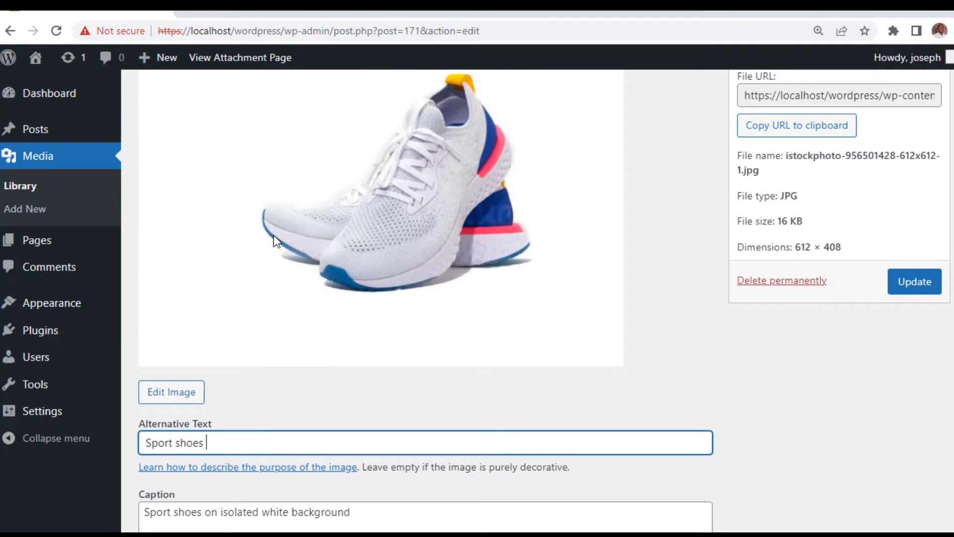
Check the image against its alternative text and save the updated media details.
scroll(345, 291, "up", 3)
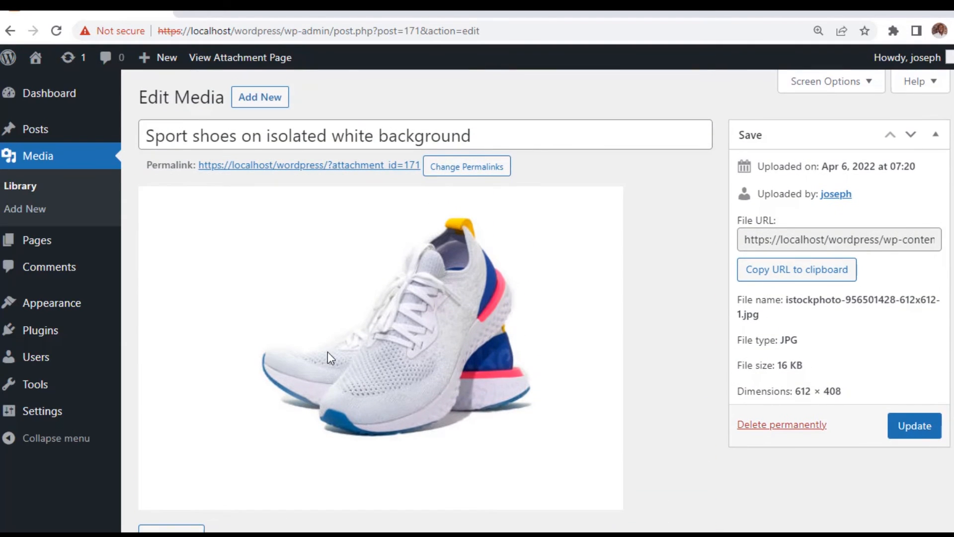
scroll(427, 291, "down", 3)
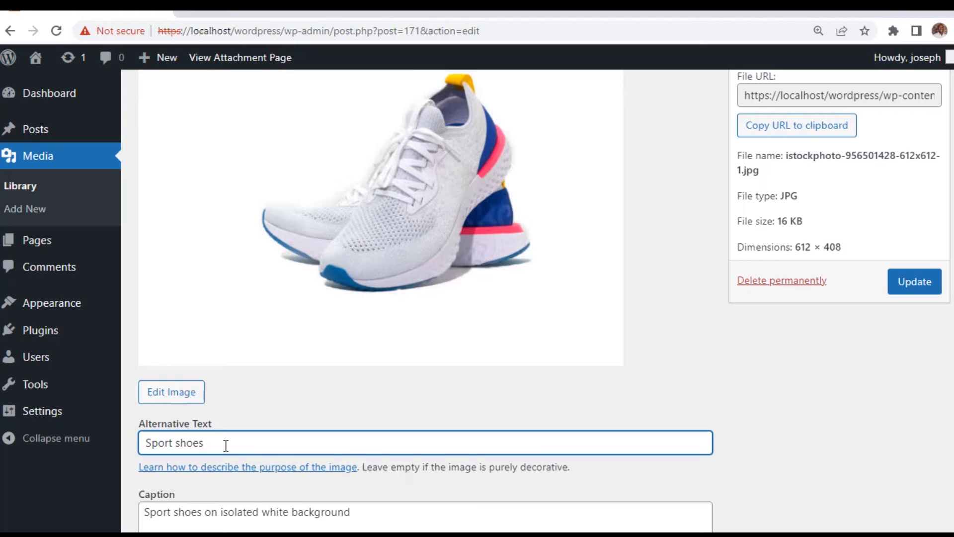
scroll(370, 392, "up", 3)
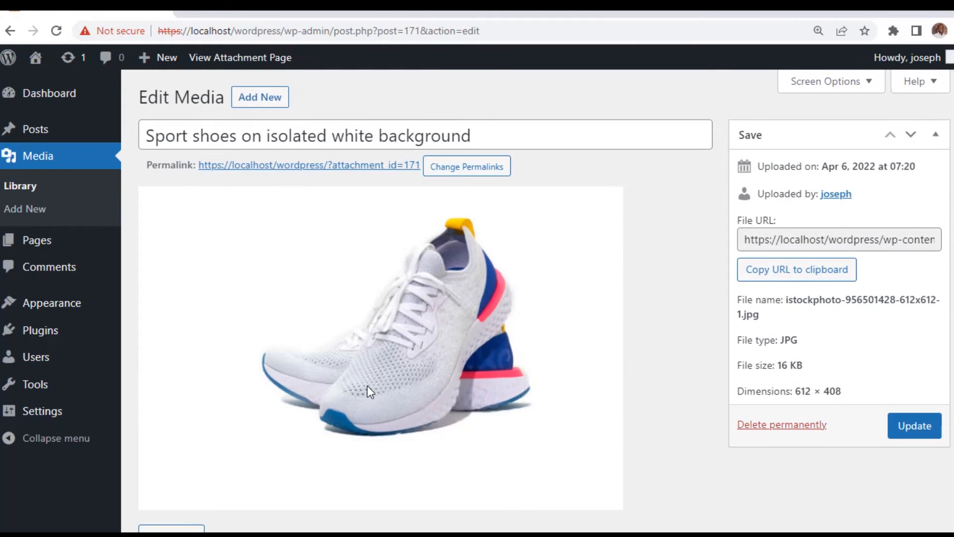
scroll(371, 392, "down", 3)
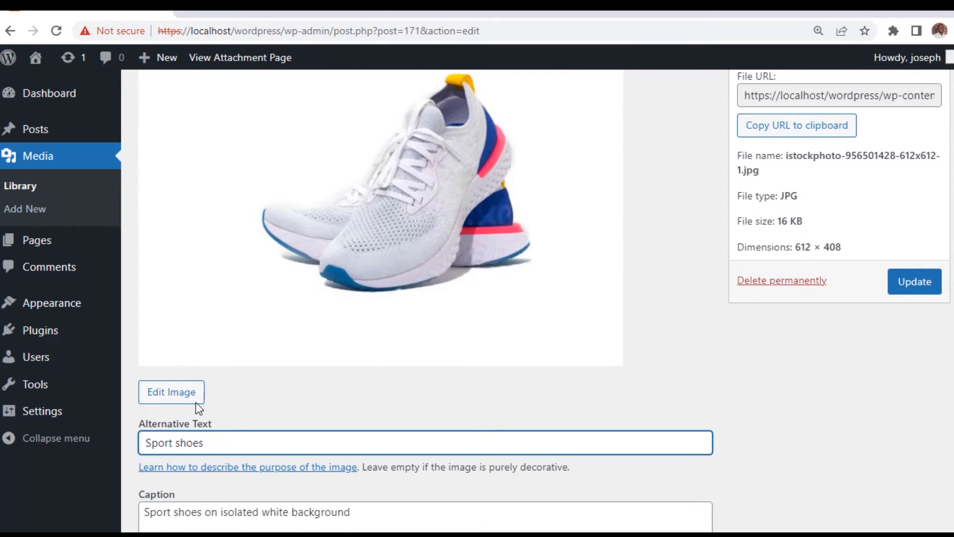
left_click(894, 288)
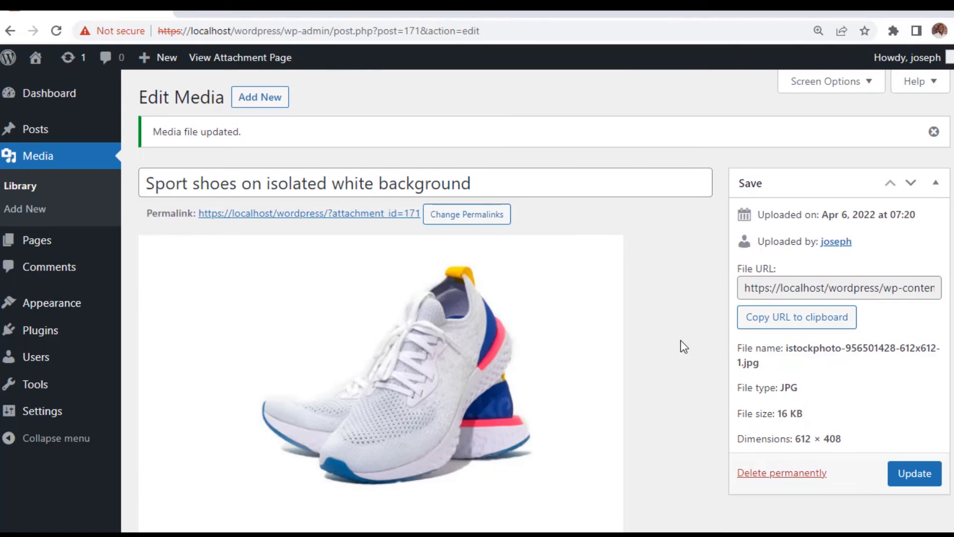
Open the sport shoes image in the image editor and examine its crop, rotate, flip, scale and thumbnail options.
scroll(631, 353, "down", 5)
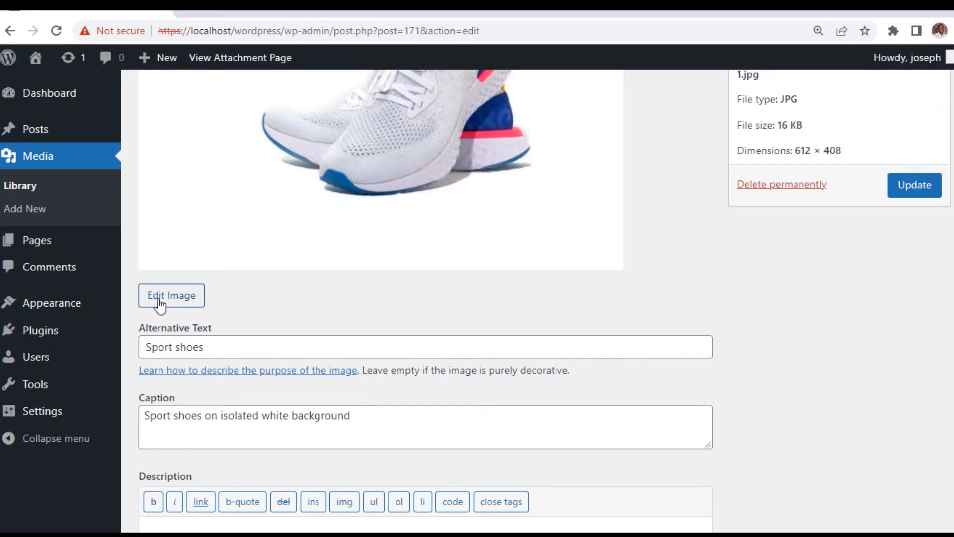
left_click(167, 306)
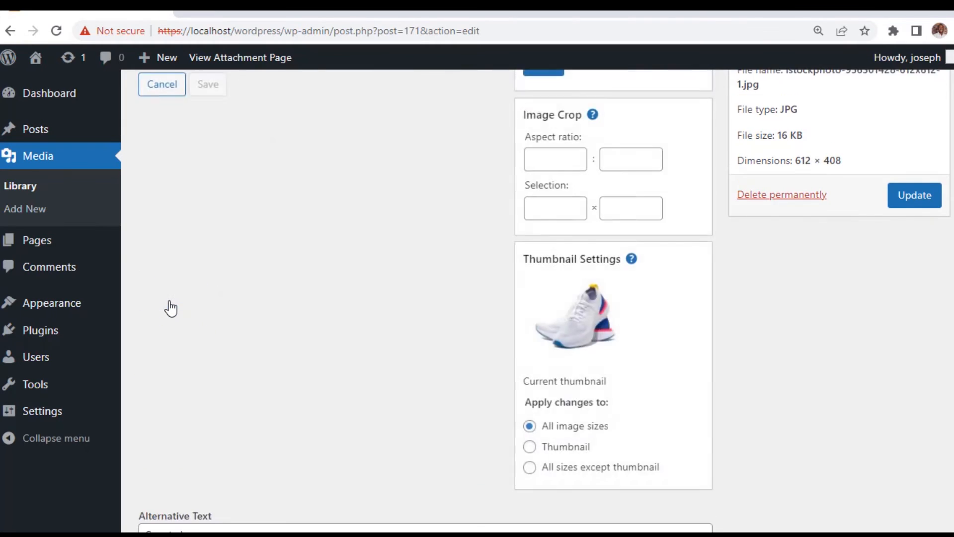
scroll(193, 299, "up", 5)
scroll(243, 303, "down", 3)
scroll(242, 303, "up", 4)
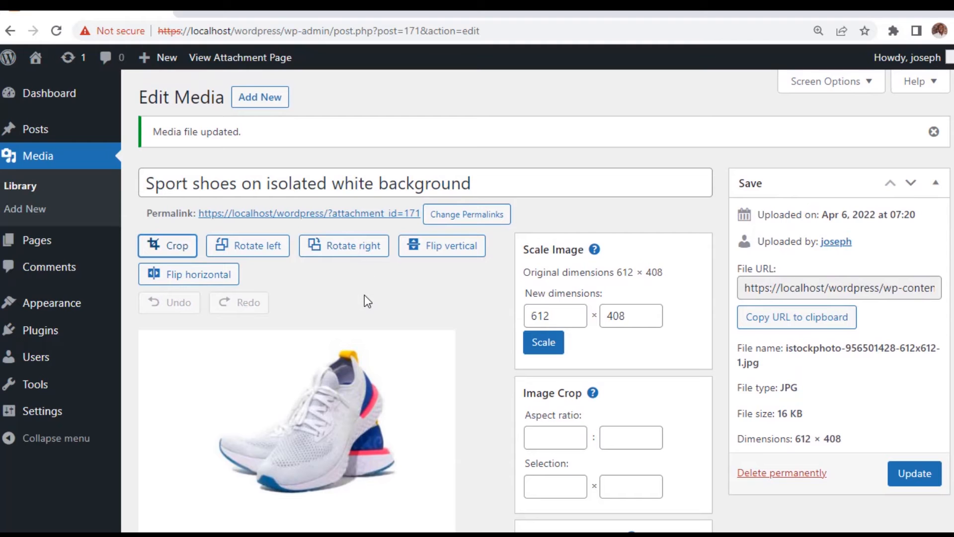
scroll(366, 298, "down", 6)
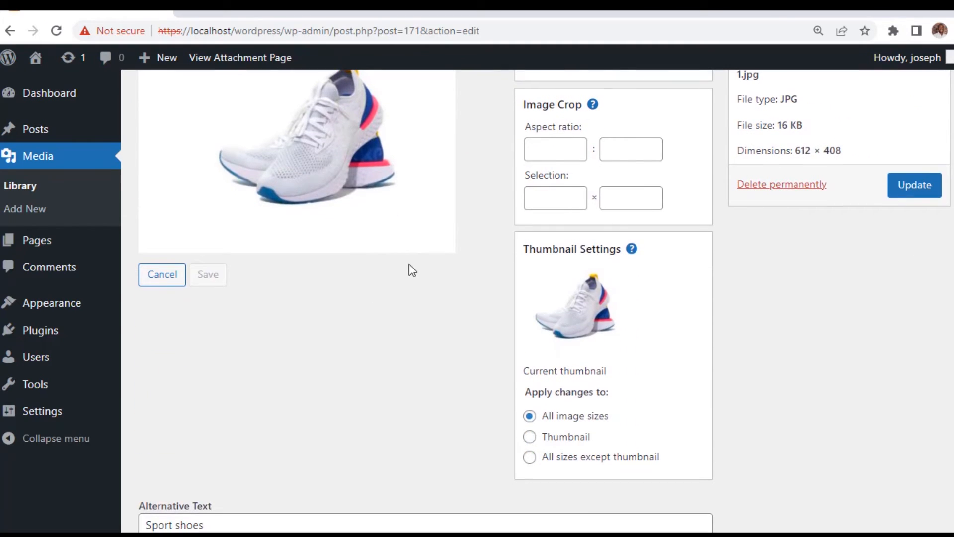
scroll(441, 266, "down", 5)
scroll(442, 268, "up", 11)
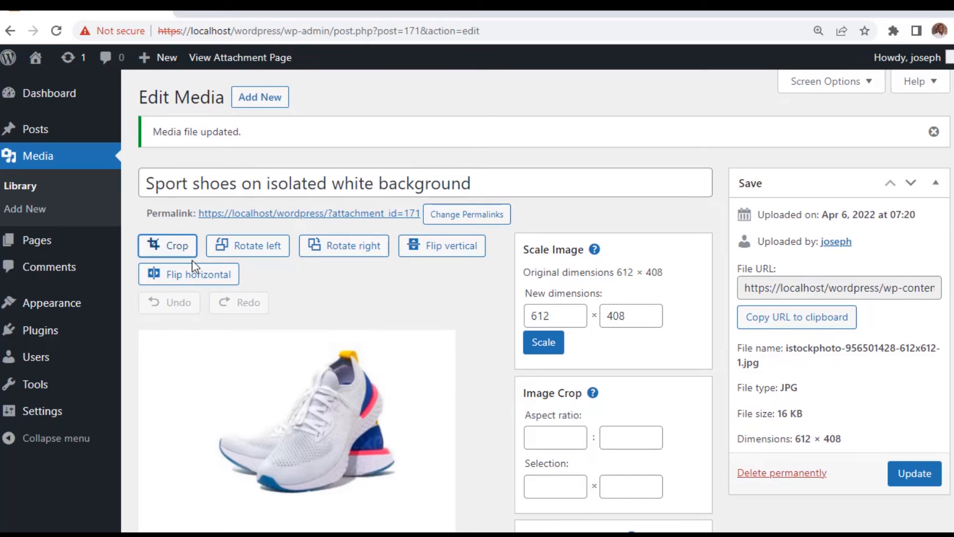
scroll(229, 299, "down", 1)
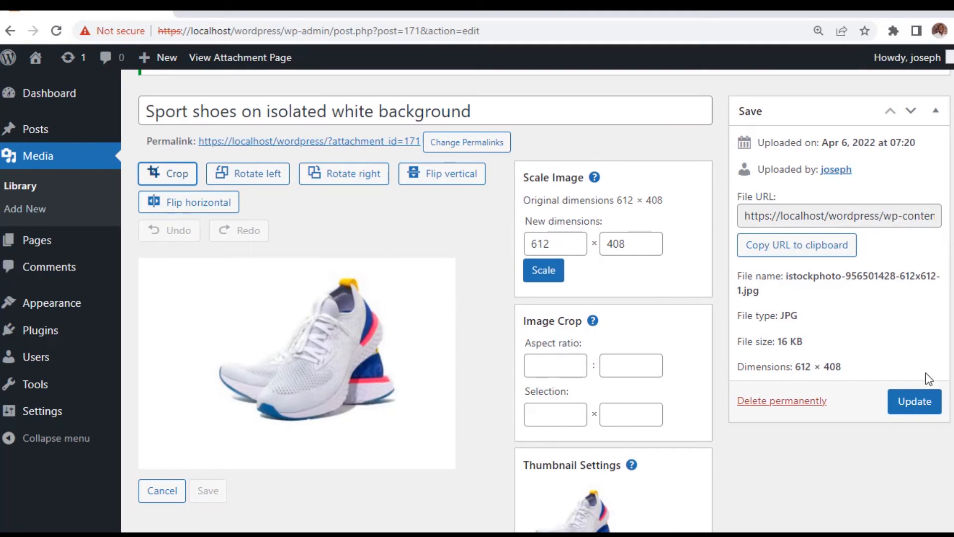
Return to the media library and look through the listed files.
left_click(28, 170)
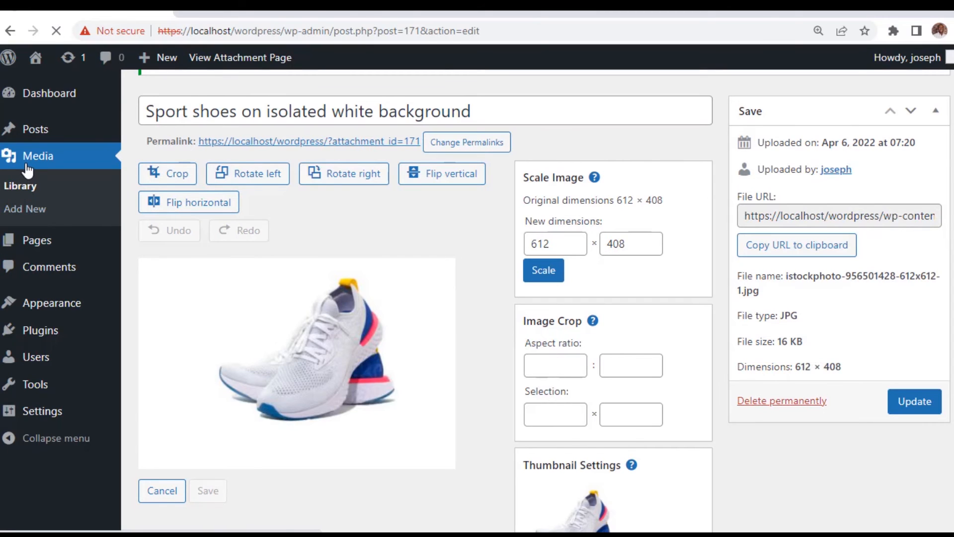
scroll(219, 222, "down", 5)
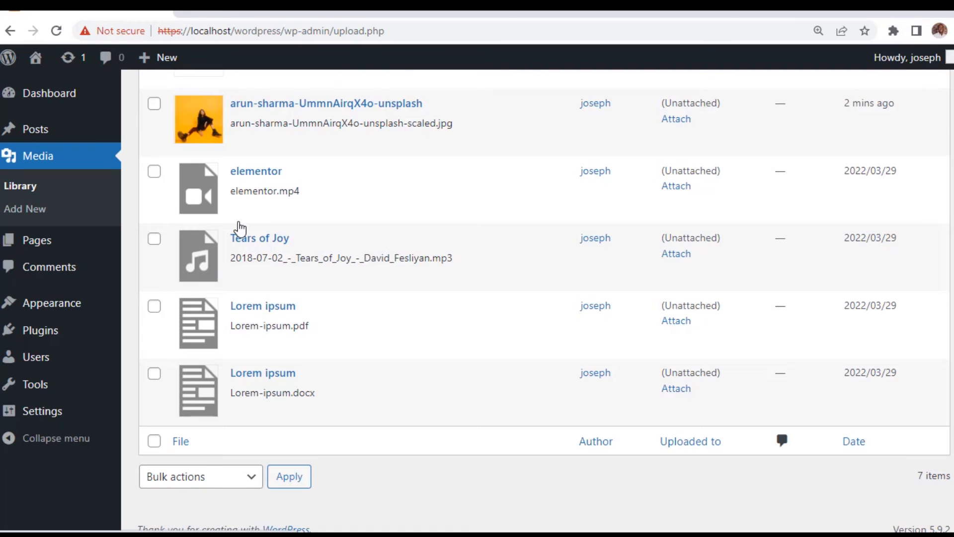
scroll(240, 229, "up", 5)
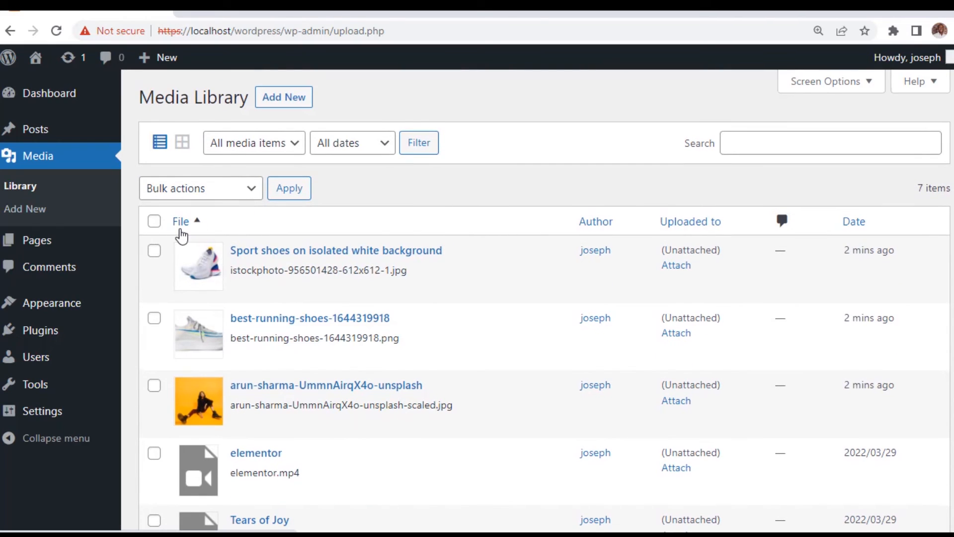
scroll(158, 230, "down", 2)
scroll(157, 219, "up", 2)
Select all media files, set the bulk action to Delete permanently, and clear the selection without applying it.
left_click(154, 222)
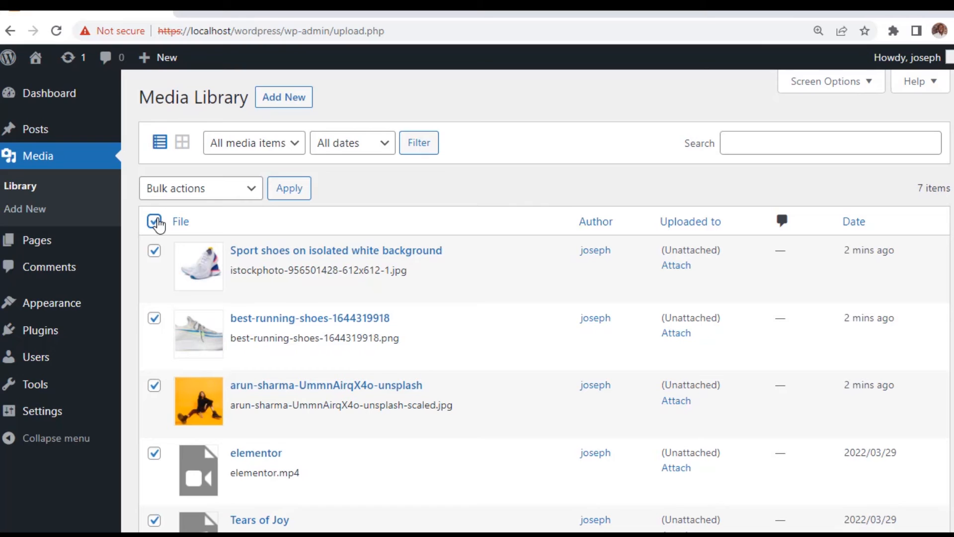
scroll(157, 223, "down", 6)
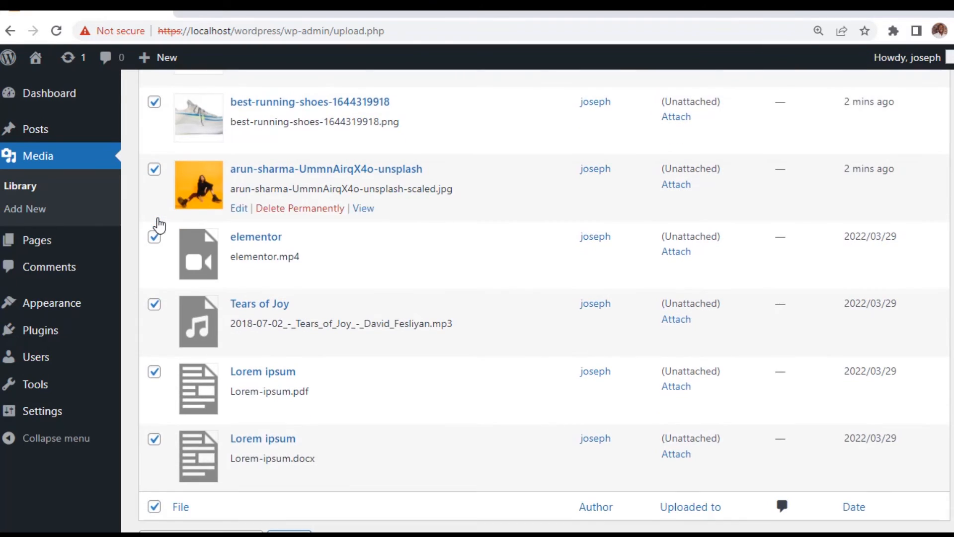
scroll(158, 224, "up", 6)
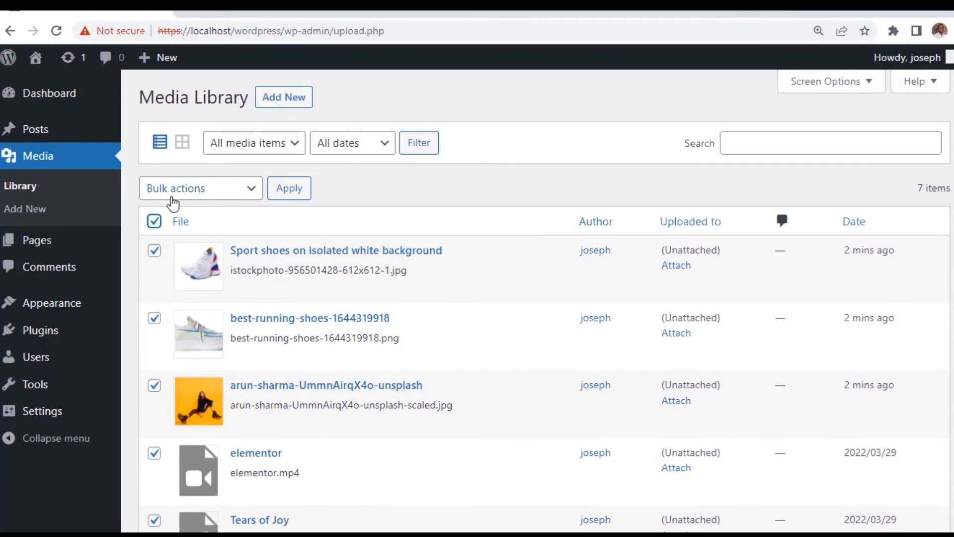
left_click(244, 191)
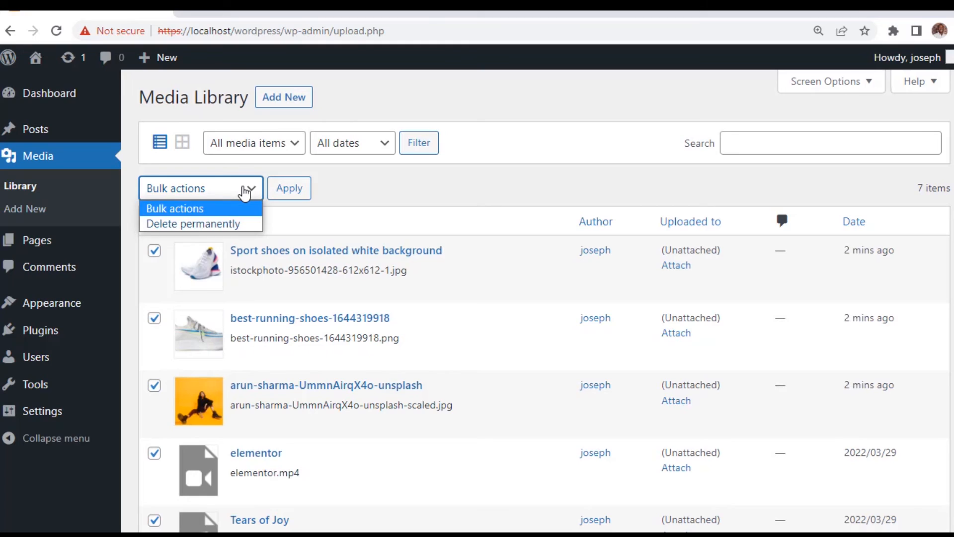
left_click(225, 230)
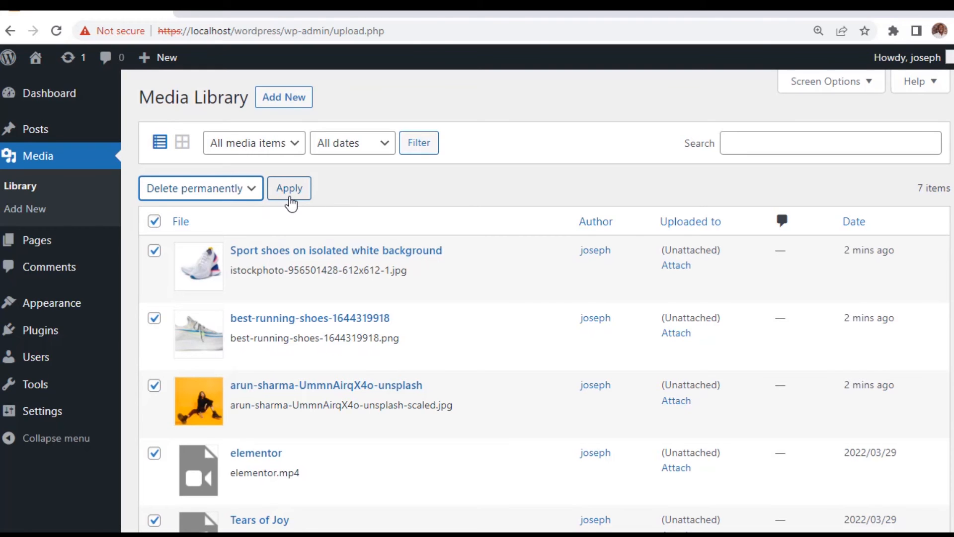
scroll(291, 204, "down", 3)
scroll(288, 182, "up", 2)
scroll(293, 184, "down", 4)
scroll(293, 273, "up", 6)
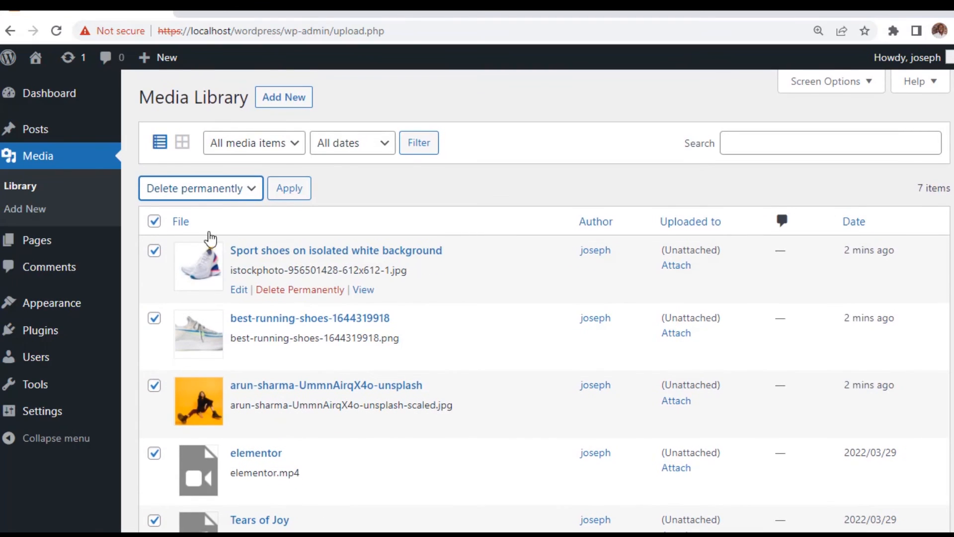
left_click(154, 221)
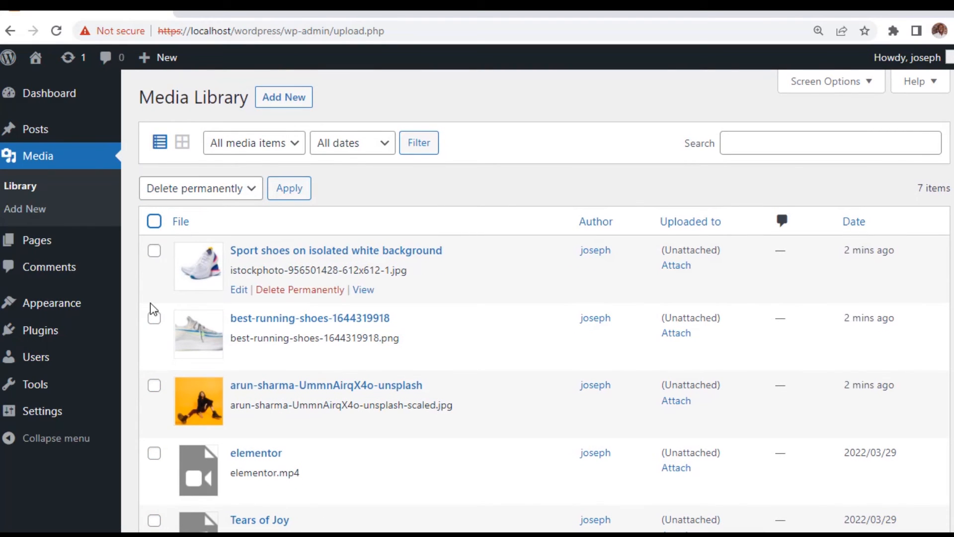
left_click(154, 317)
left_click(155, 454)
scroll(160, 382, "down", 5)
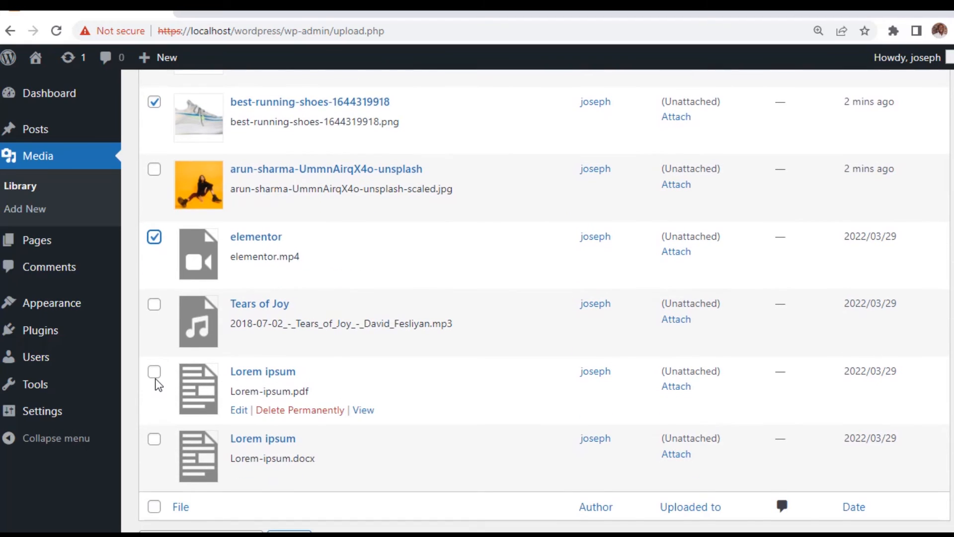
scroll(225, 299, "up", 5)
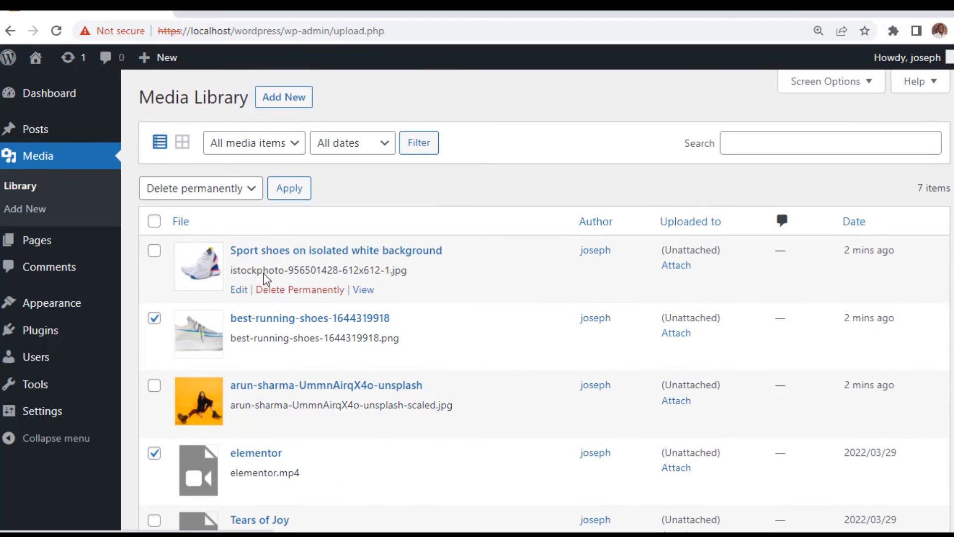
left_click(250, 196)
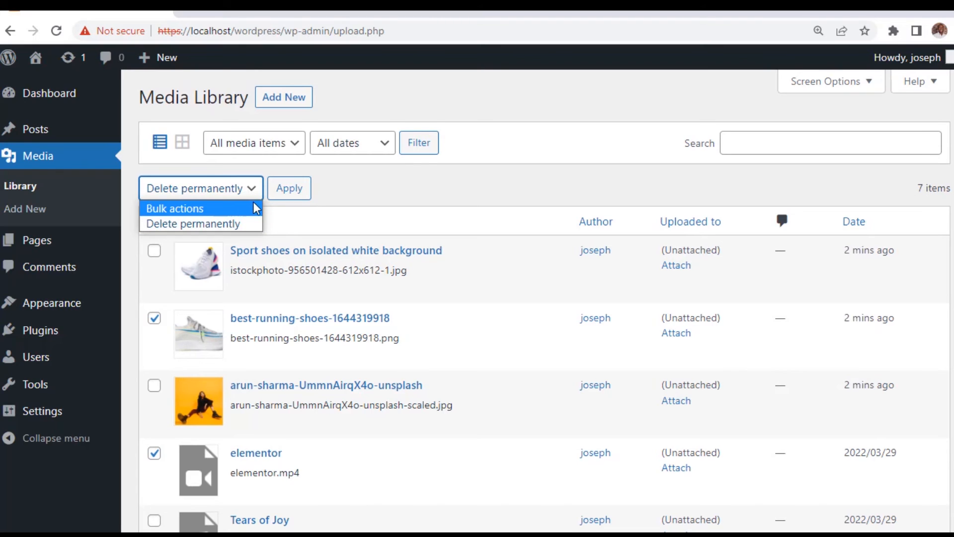
left_click(354, 188)
left_click(154, 318)
left_click(155, 453)
scroll(154, 447, "down", 4)
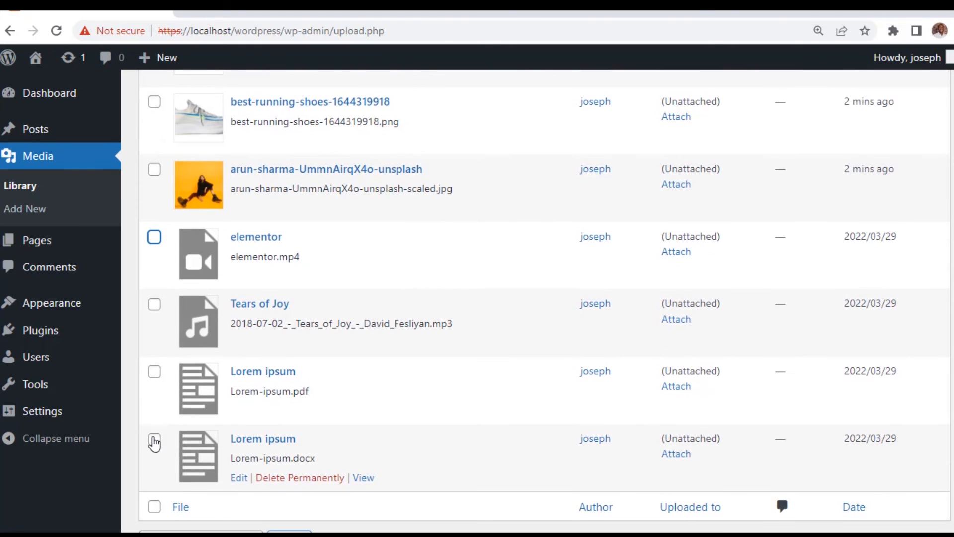
scroll(167, 318, "up", 4)
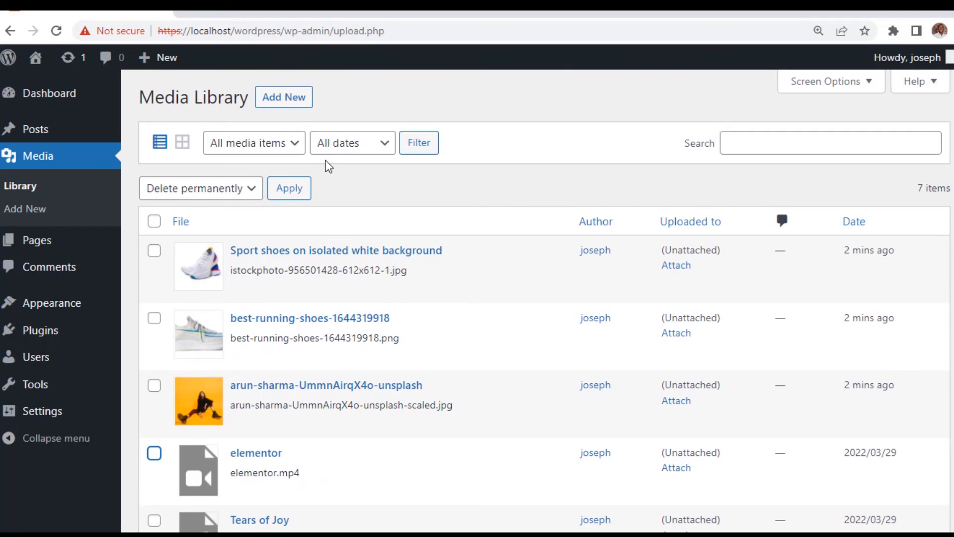
Check the available date filters and filter the media library to show only audio files.
left_click(364, 156)
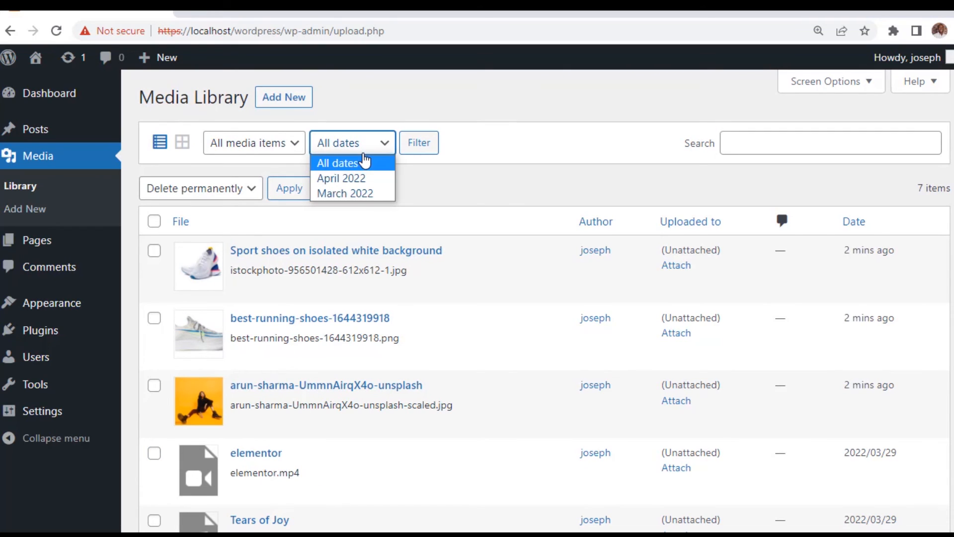
left_click(237, 152)
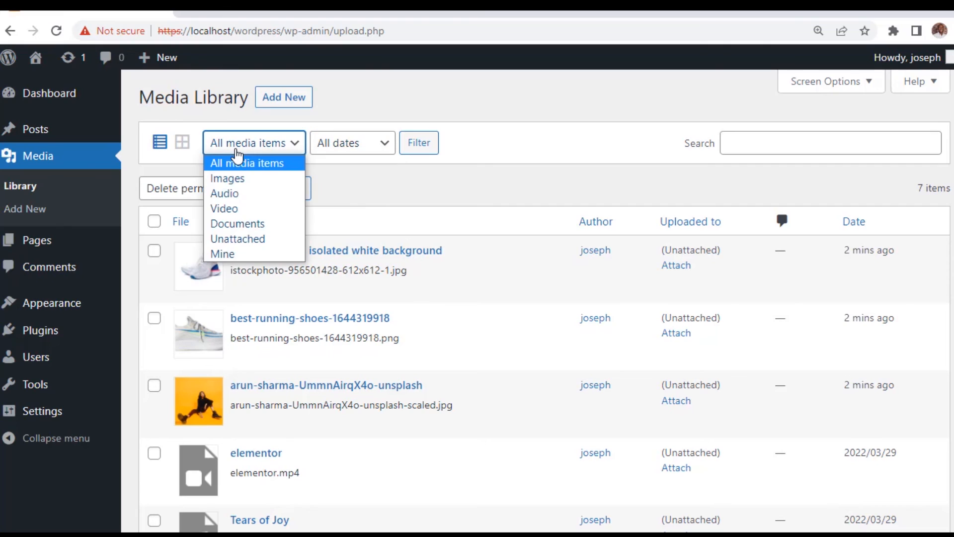
left_click(235, 194)
left_click(408, 145)
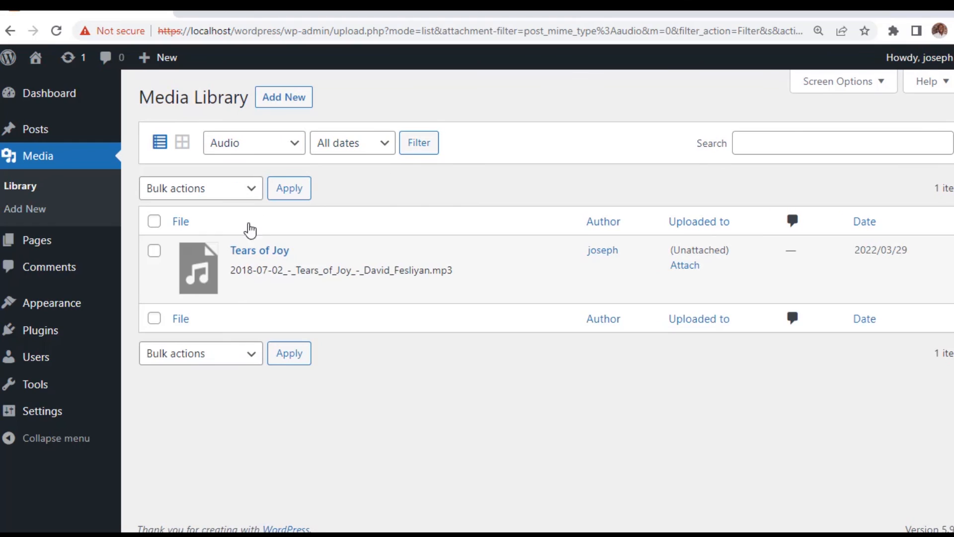
mouse_move(373, 271)
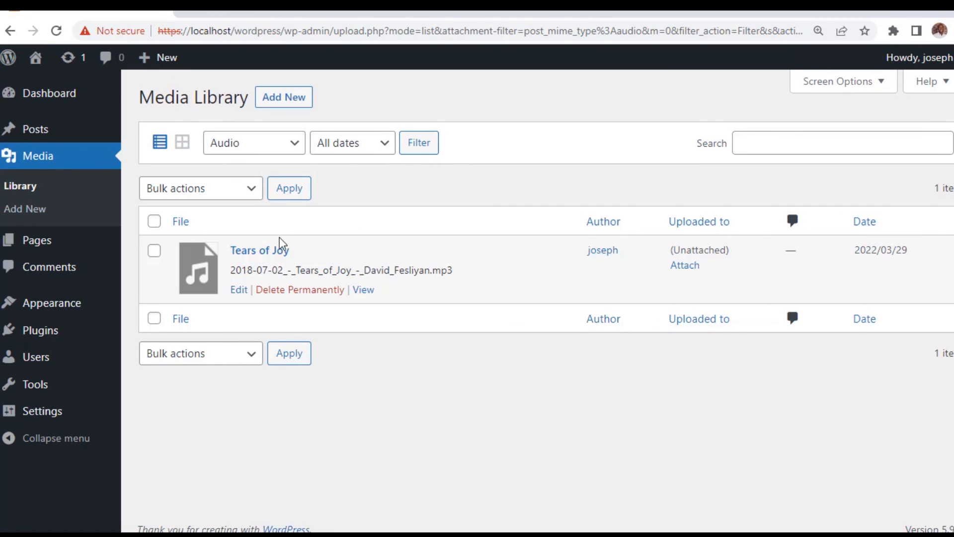
Filter the media library to show only images and review the filtered list.
left_click(280, 145)
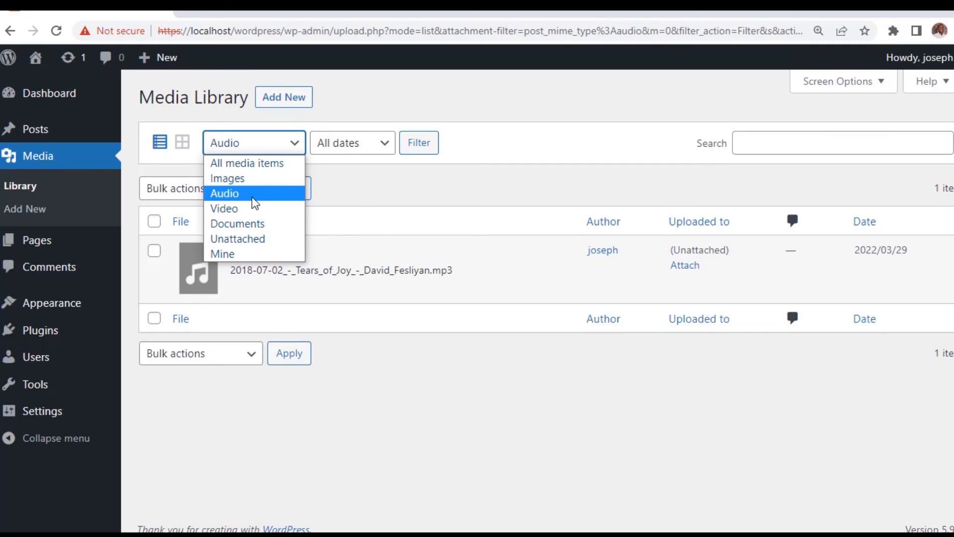
left_click(249, 177)
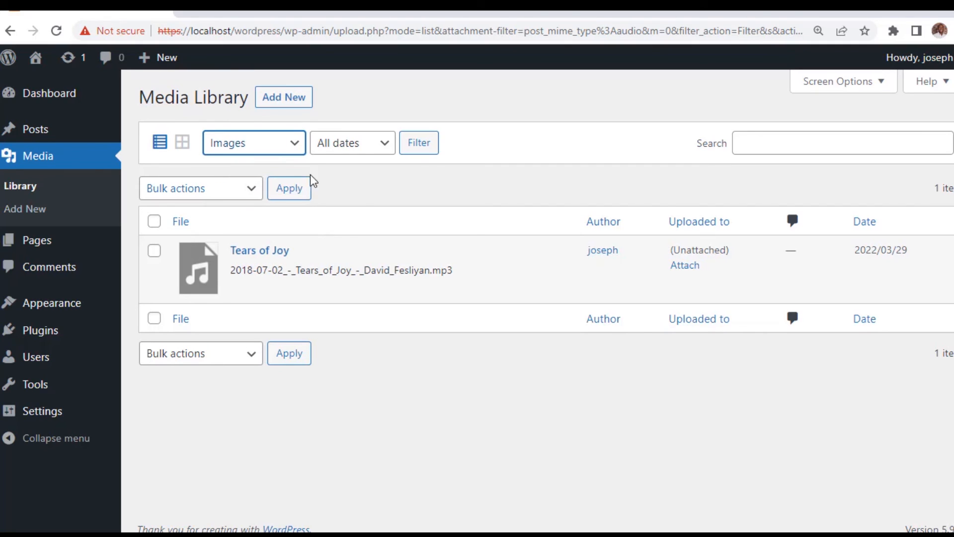
left_click(429, 143)
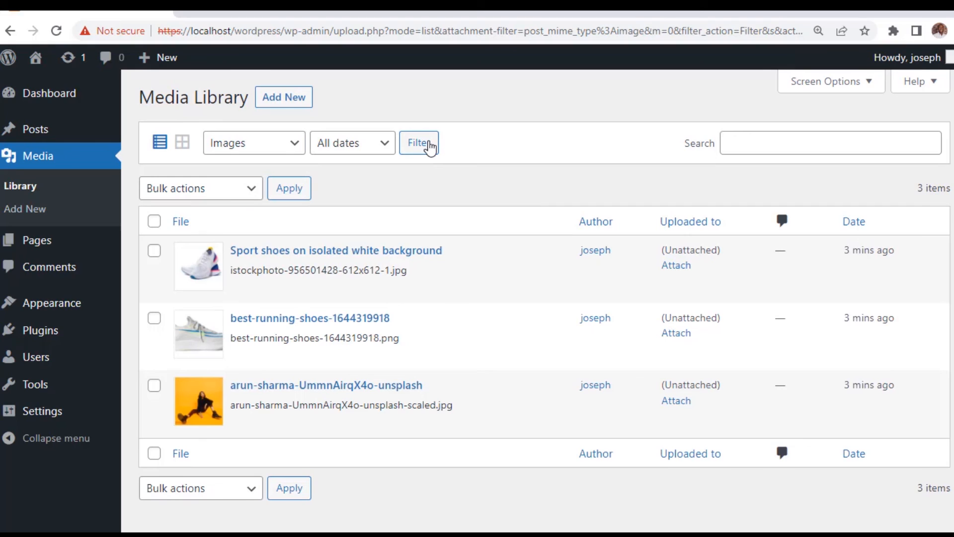
scroll(401, 247, "down", 1)
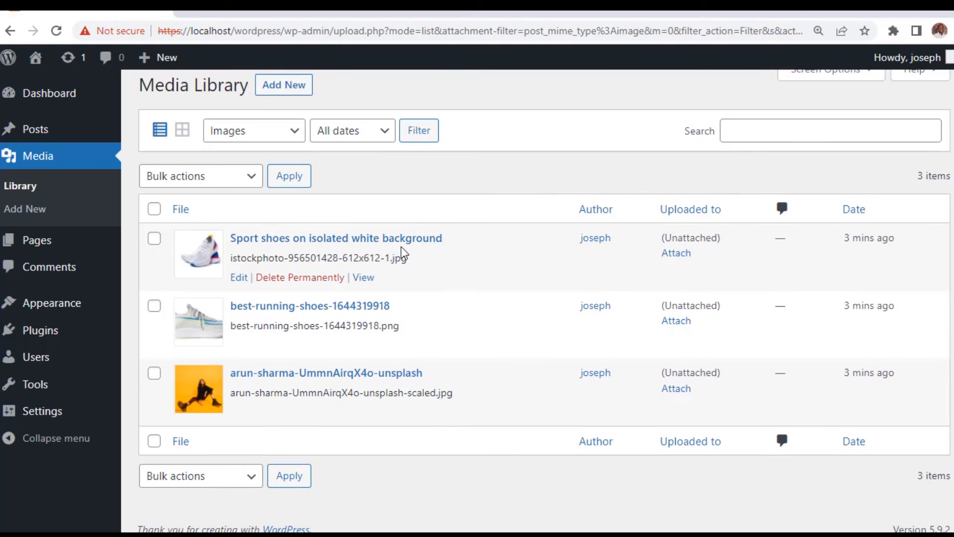